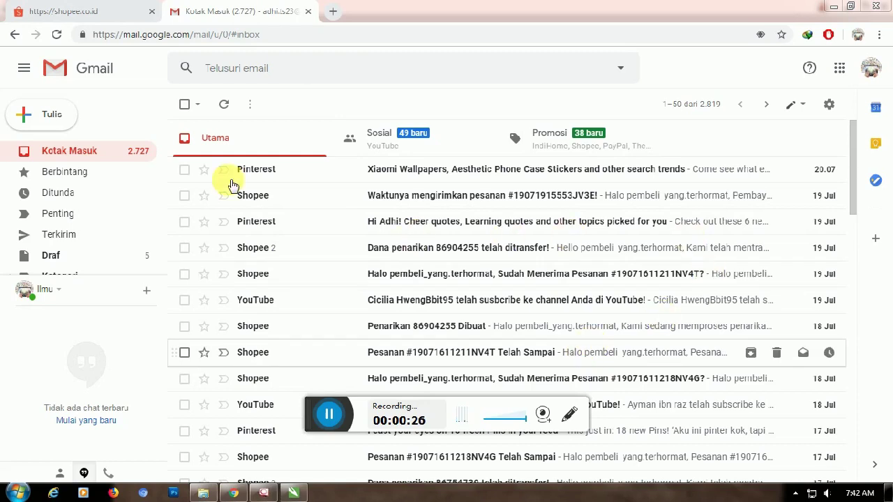
left_click(63, 12)
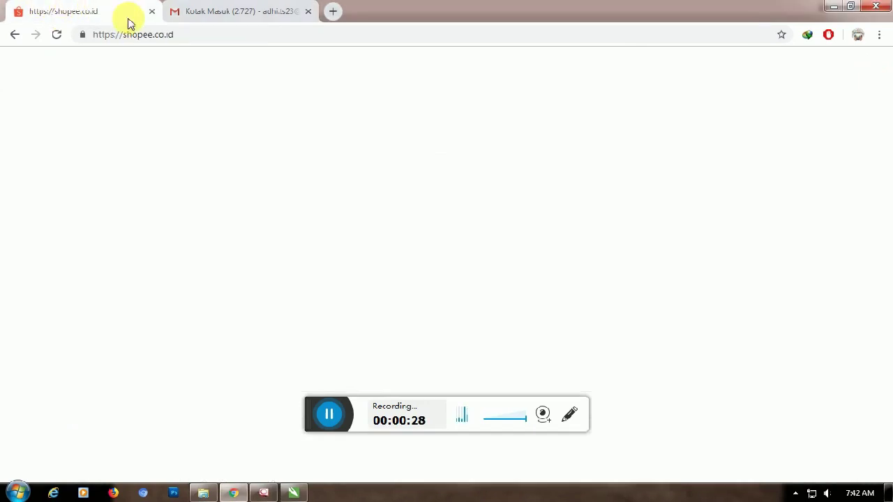
left_click(189, 38)
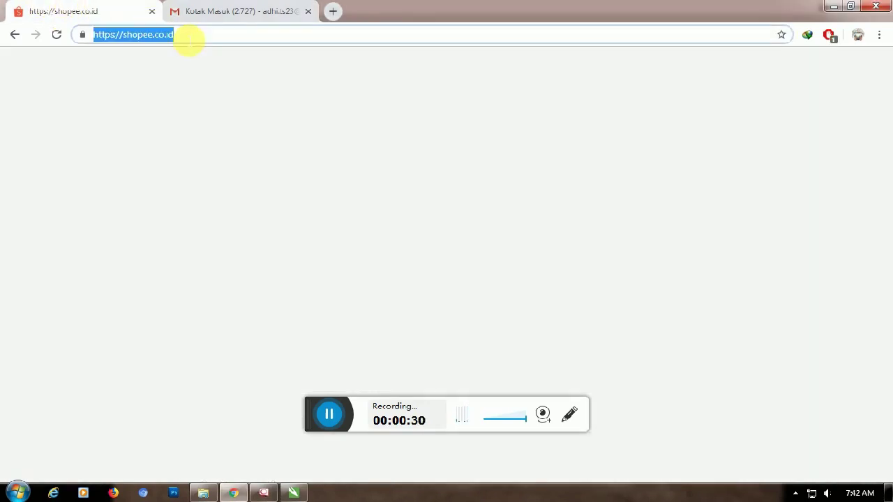
key("Return")
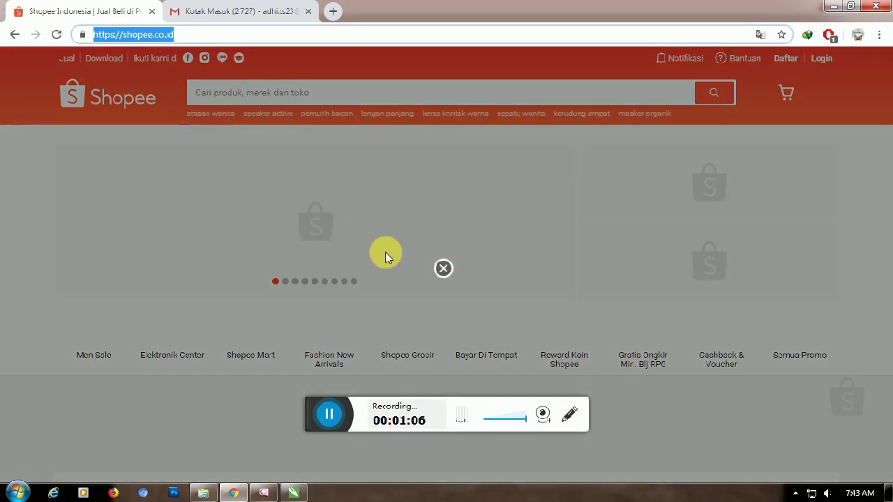
left_click(445, 269)
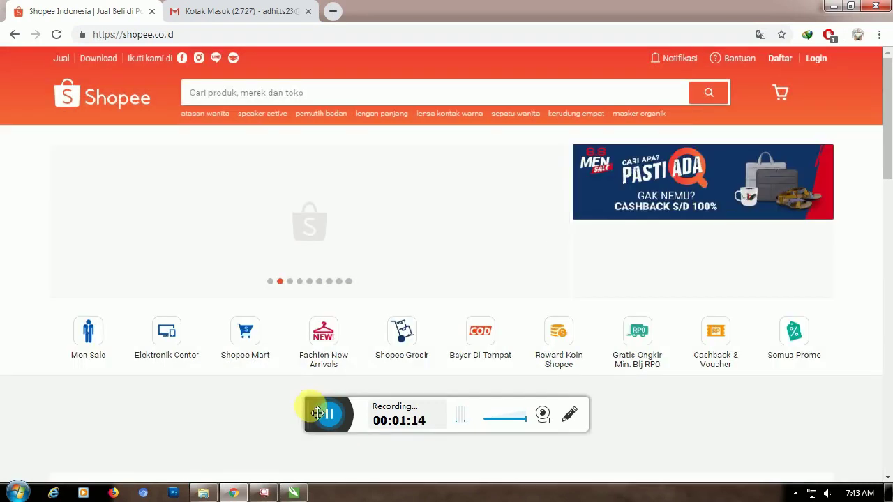
left_click_drag(310, 405, 619, 477)
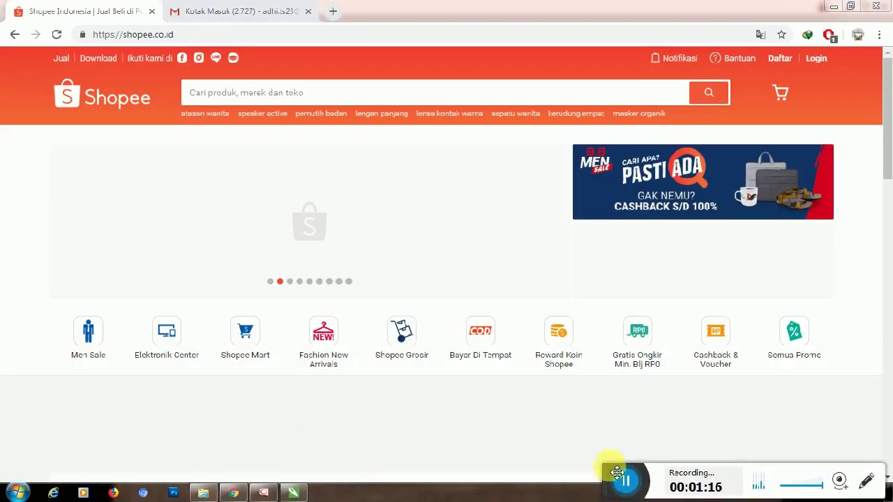
Step: Search Shopee for "blangko undangan"
left_click(265, 99)
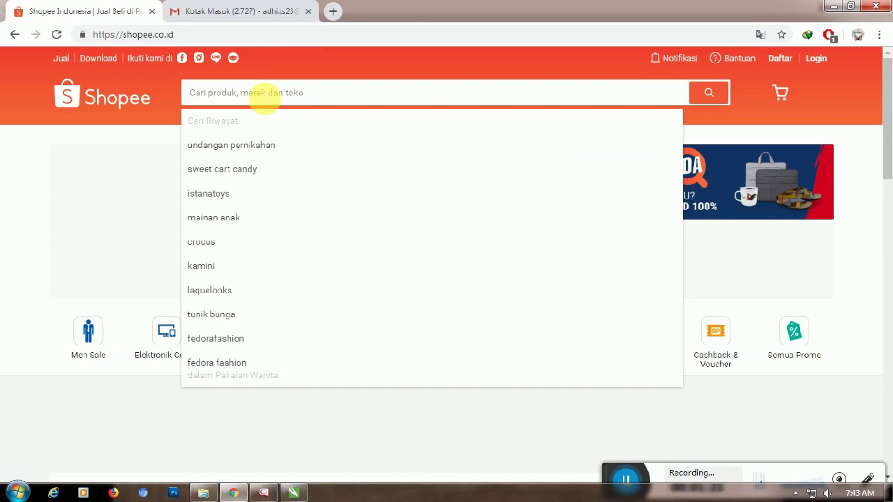
type("bla")
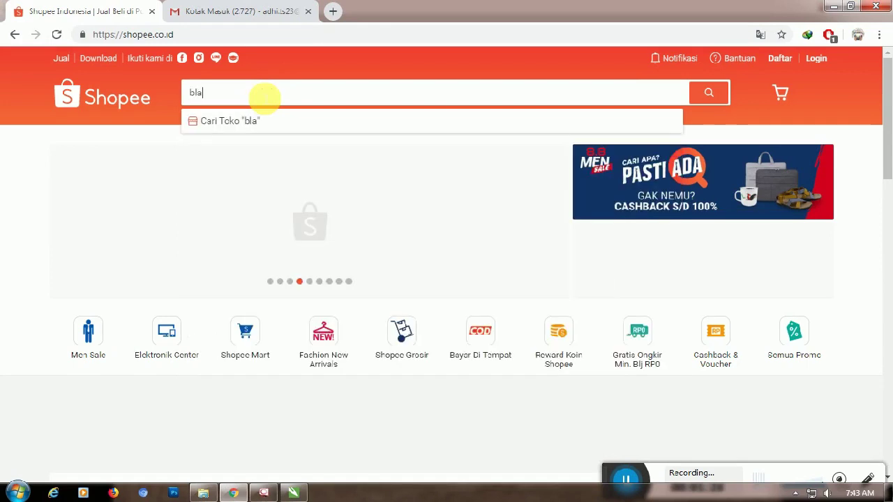
type("ngko ")
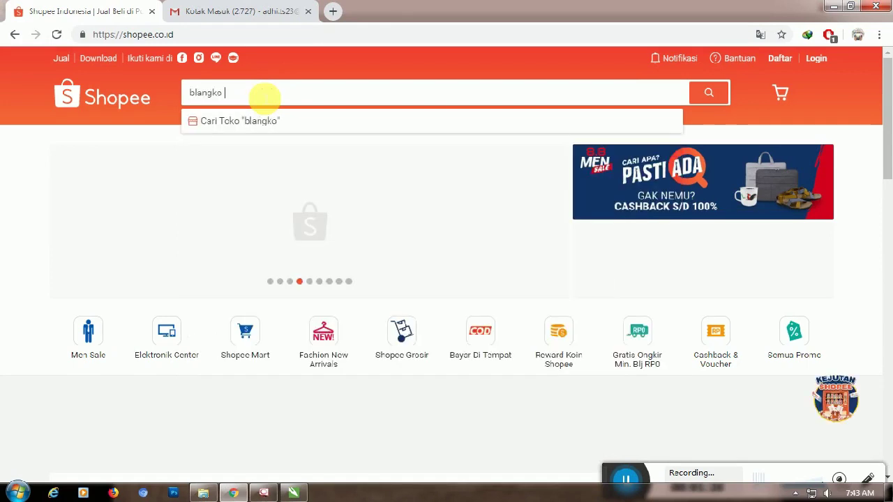
type("undangan")
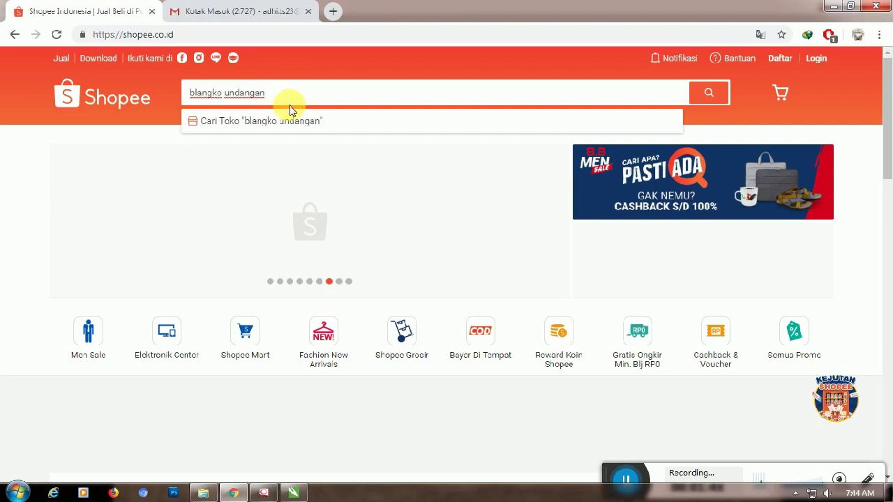
left_click(702, 92)
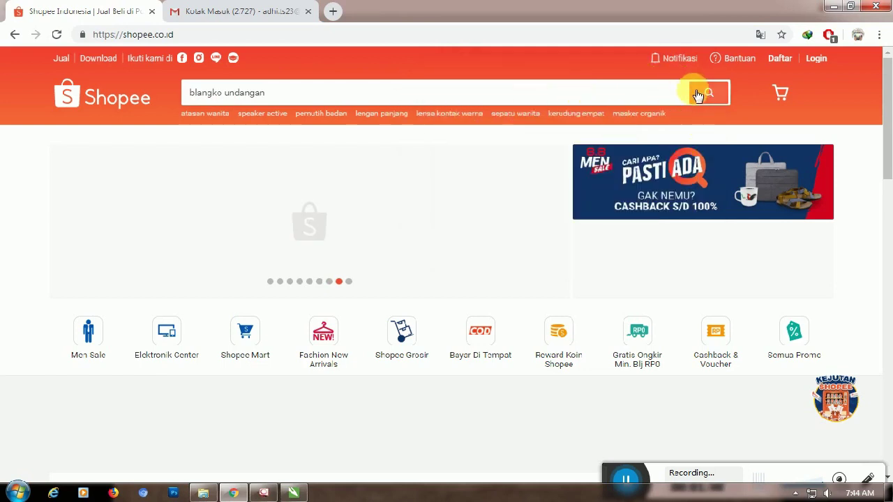
left_click(697, 94)
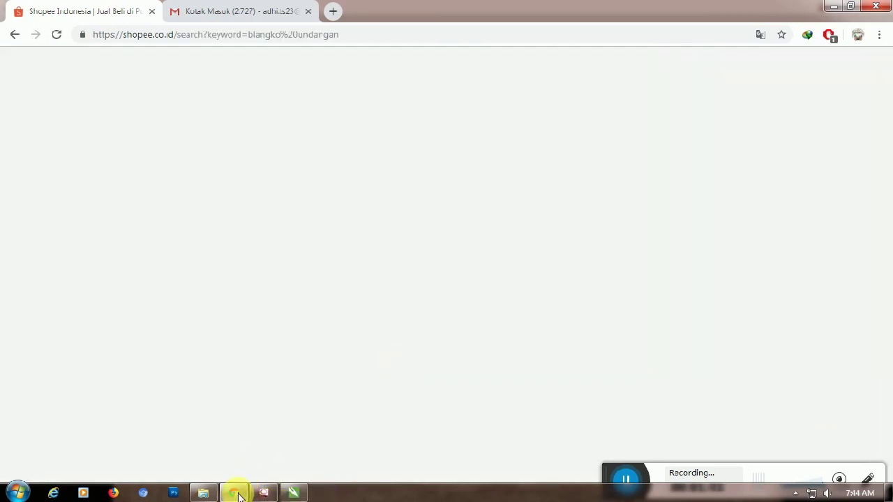
mouse_move(256, 496)
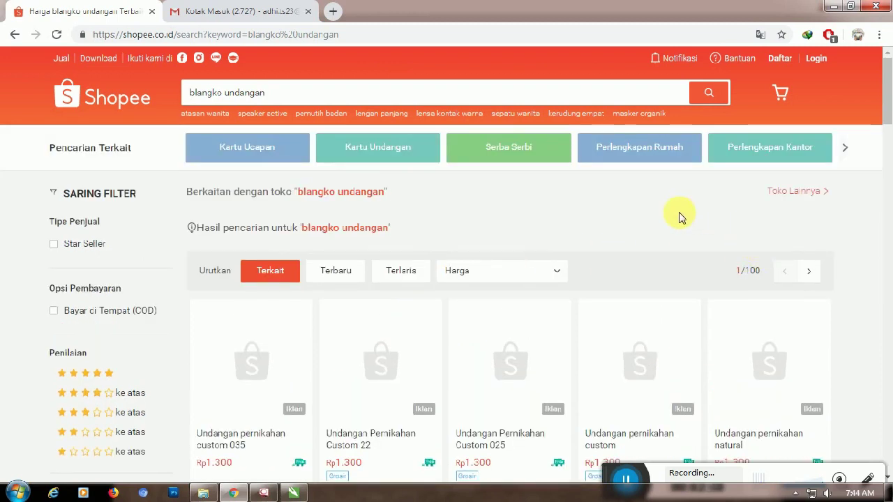
Step: Look through the first rows of the search results, checking the invitation blanks' names, prices and seller locations
scroll(678, 218, "down", 1)
scroll(651, 260, "down", 1)
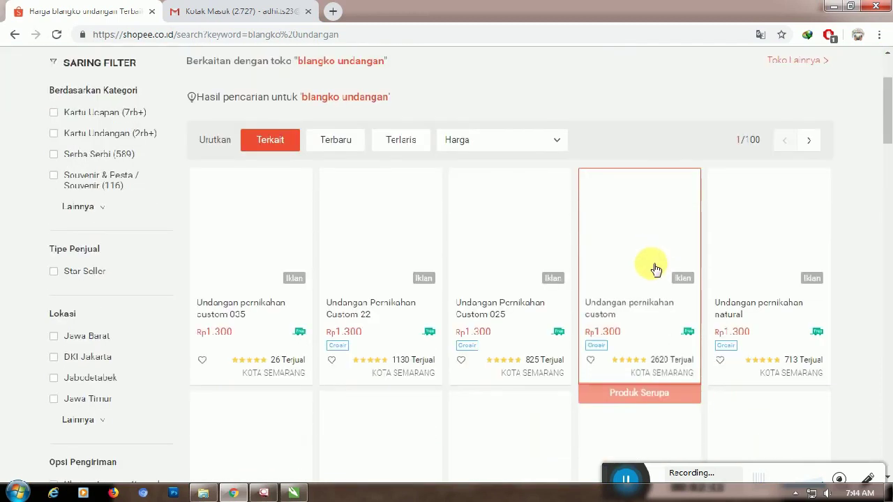
scroll(611, 268, "down", 1)
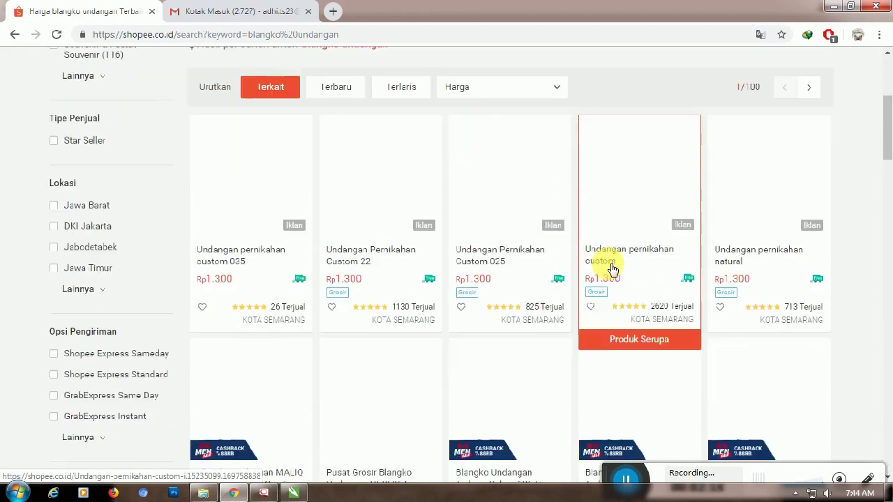
scroll(612, 270, "down", 2)
scroll(611, 270, "down", 1)
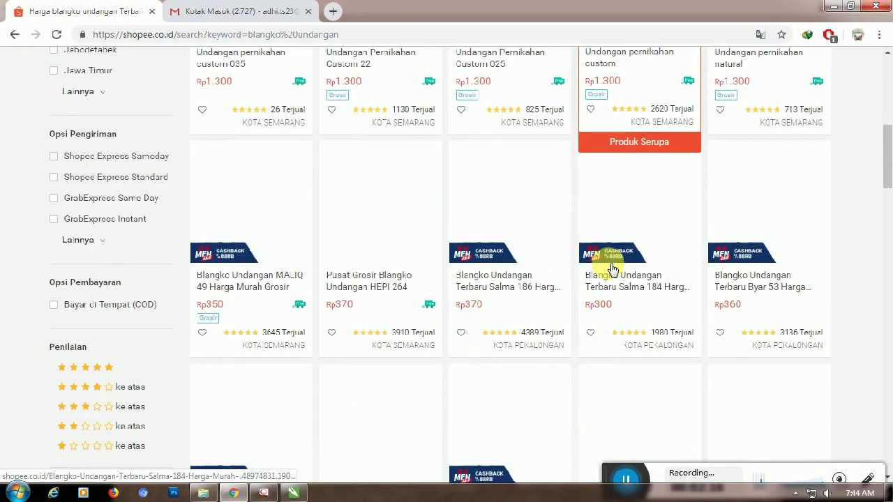
scroll(611, 267, "down", 3)
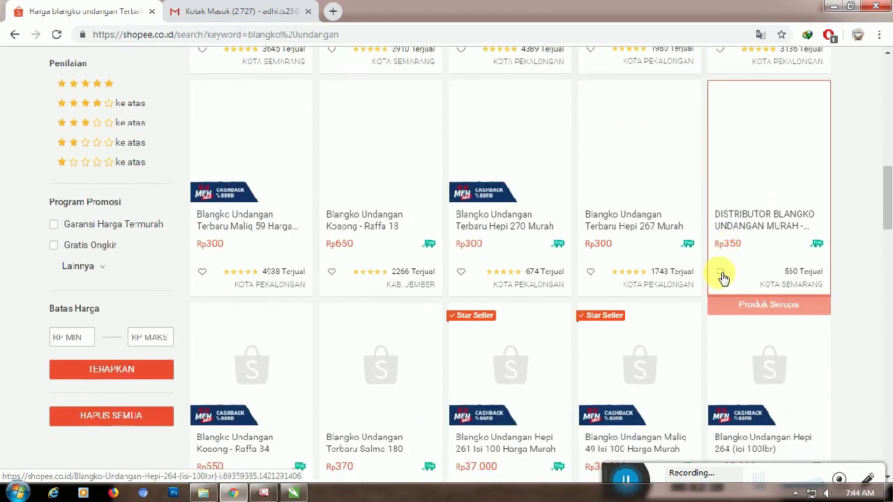
scroll(723, 273, "down", 2)
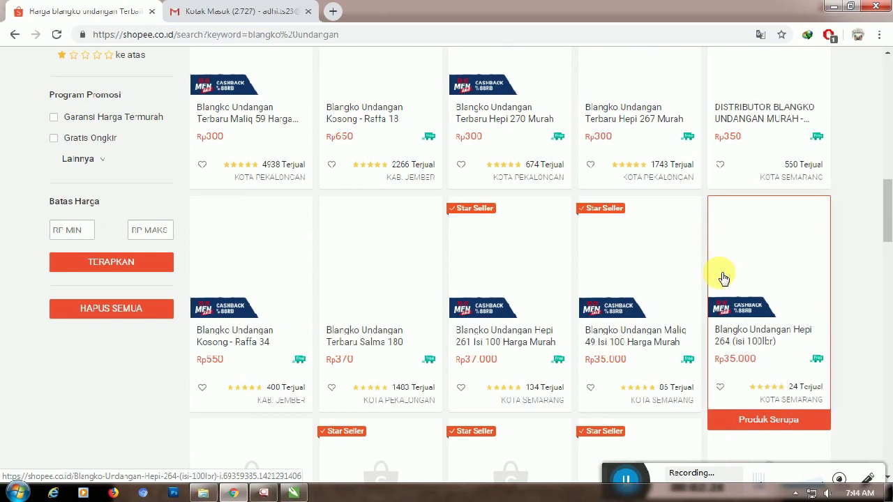
scroll(713, 246, "up", 2)
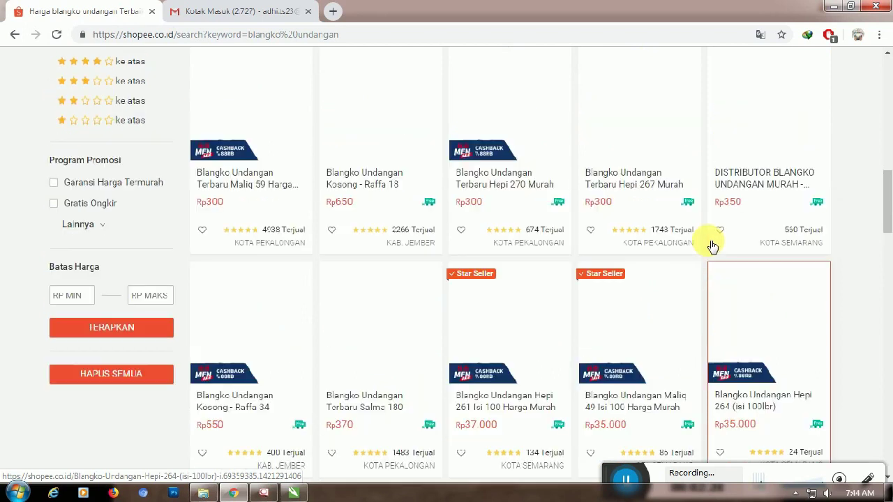
scroll(713, 246, "up", 4)
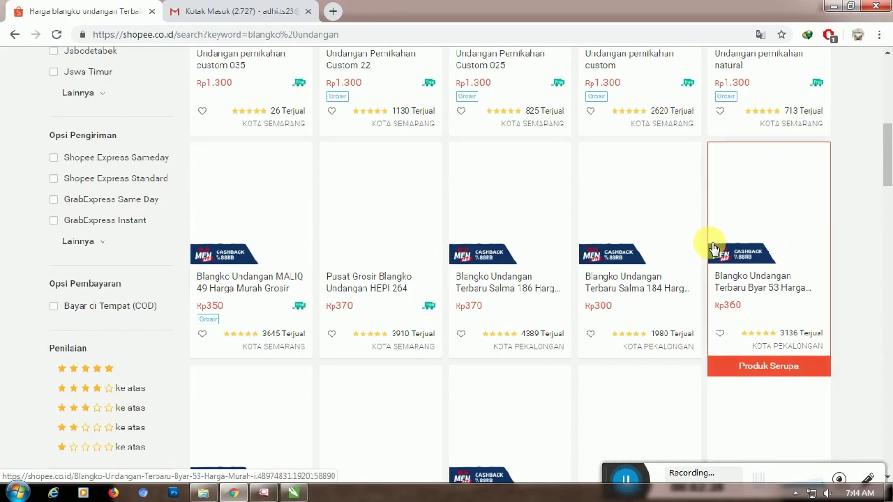
scroll(713, 245, "up", 2)
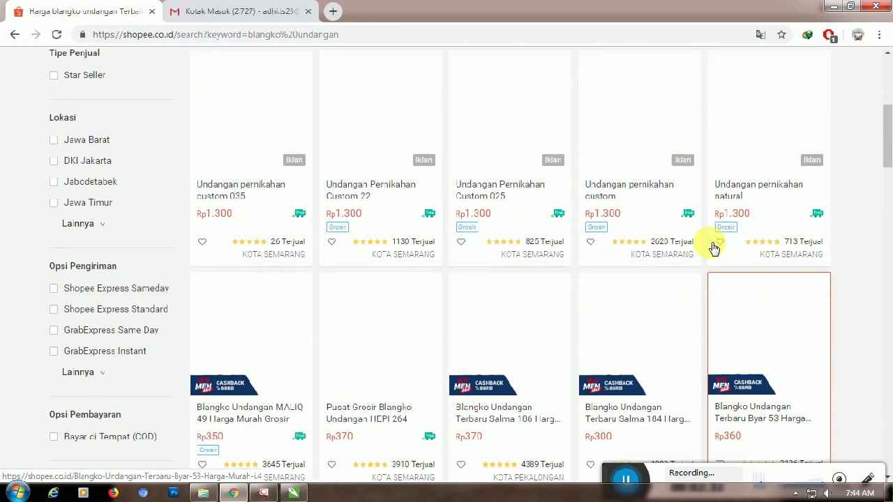
scroll(725, 237, "up", 3)
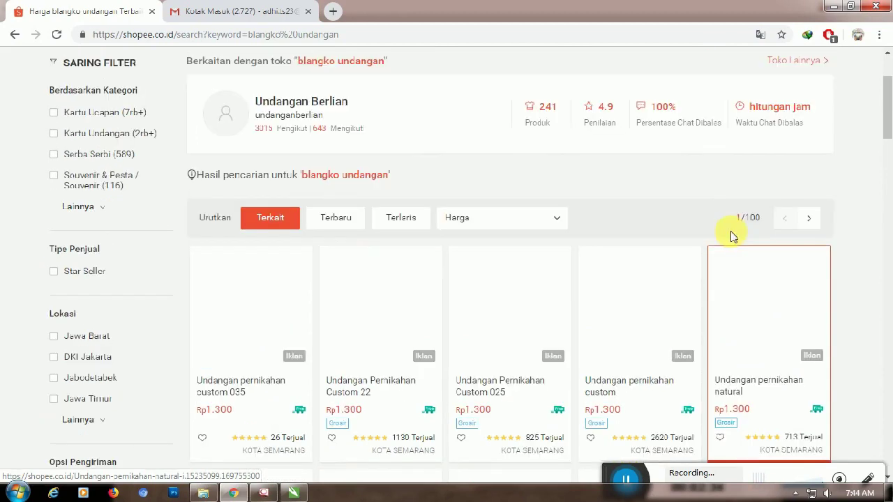
Step: Skim the listings farther down the results page and return to the related shop and the first products
scroll(732, 233, "down", 2)
scroll(862, 254, "down", 15)
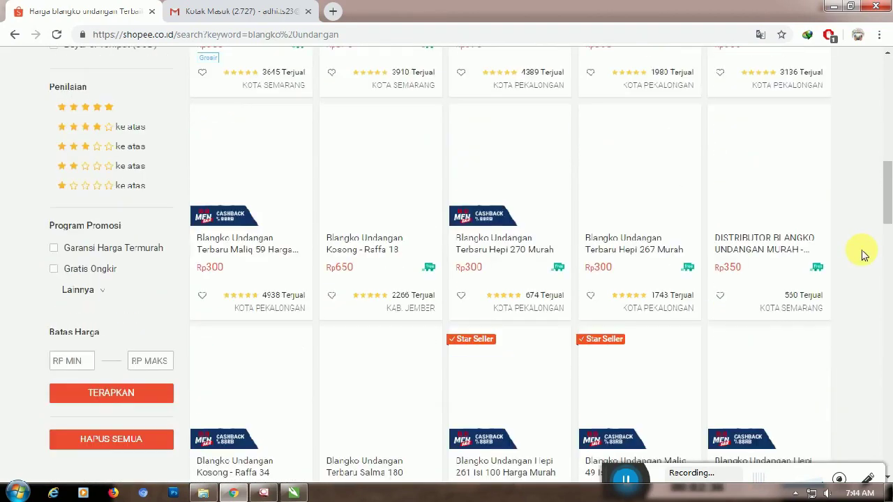
scroll(862, 259, "down", 12)
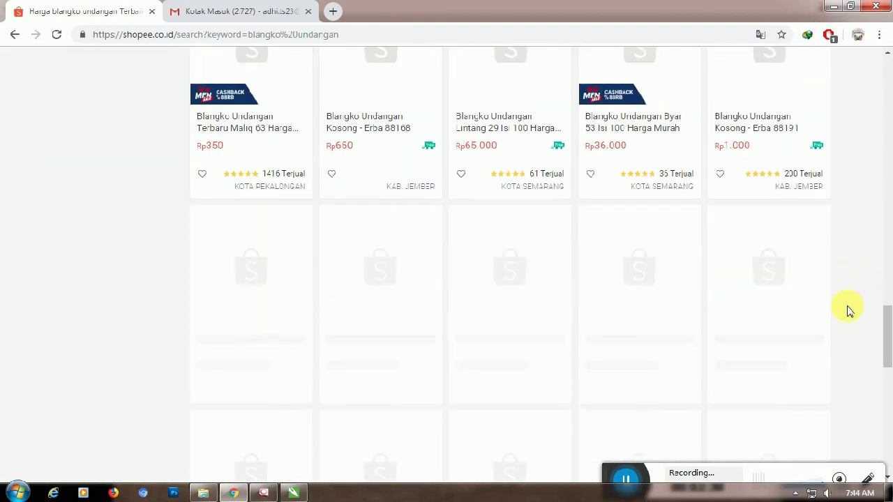
scroll(881, 412, "down", 3)
scroll(864, 379, "up", 4)
scroll(869, 382, "up", 5)
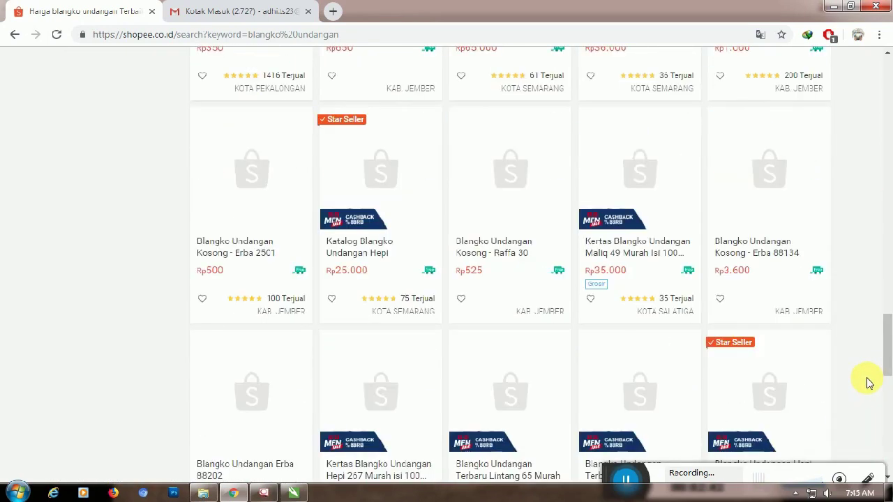
scroll(868, 382, "up", 15)
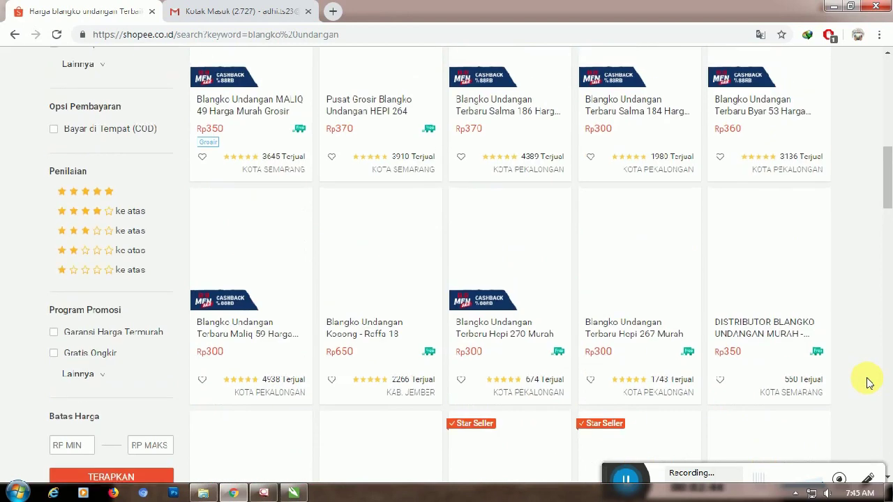
scroll(868, 382, "up", 10)
scroll(868, 382, "down", 5)
scroll(867, 379, "up", 5)
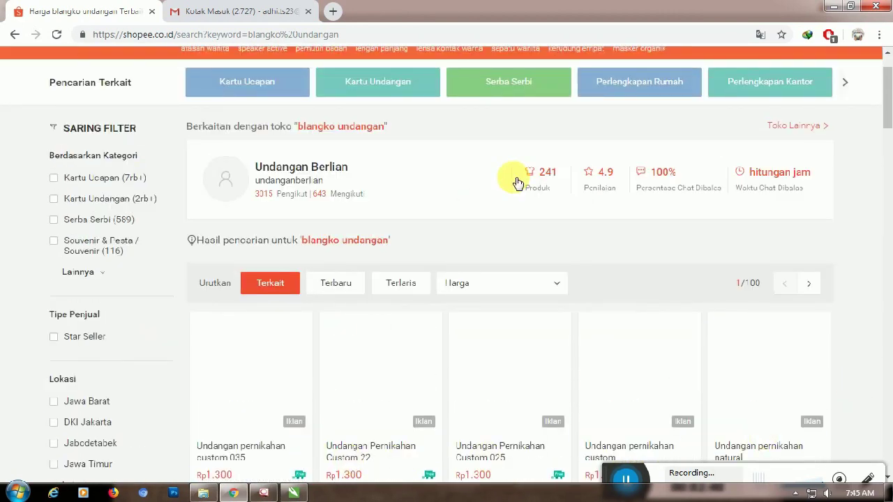
scroll(325, 95, "down", 2)
scroll(453, 249, "down", 5)
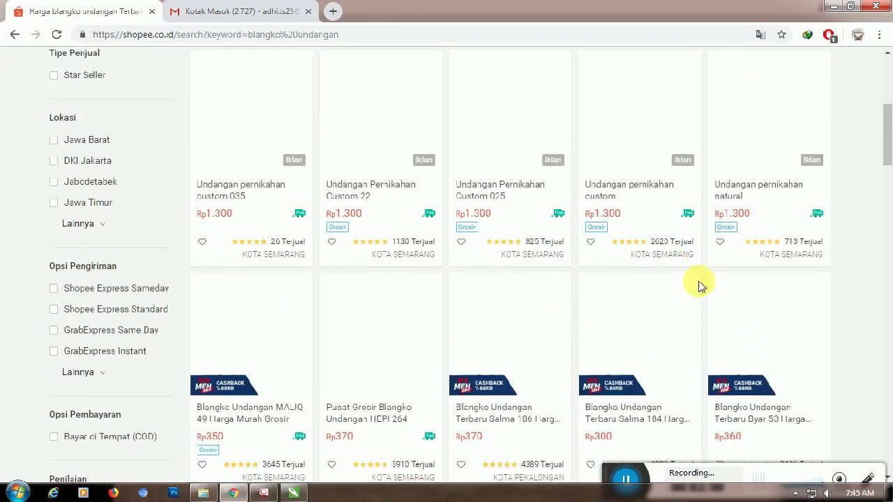
scroll(682, 362, "up", 5)
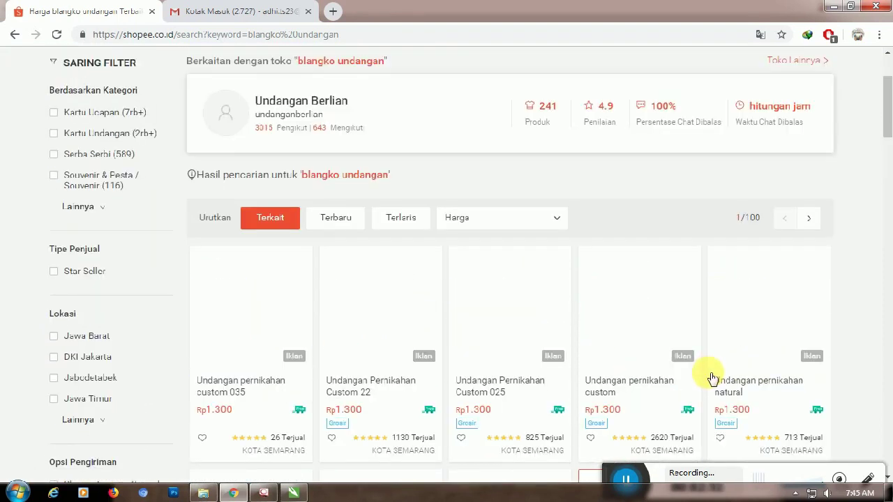
scroll(677, 379, "down", 2)
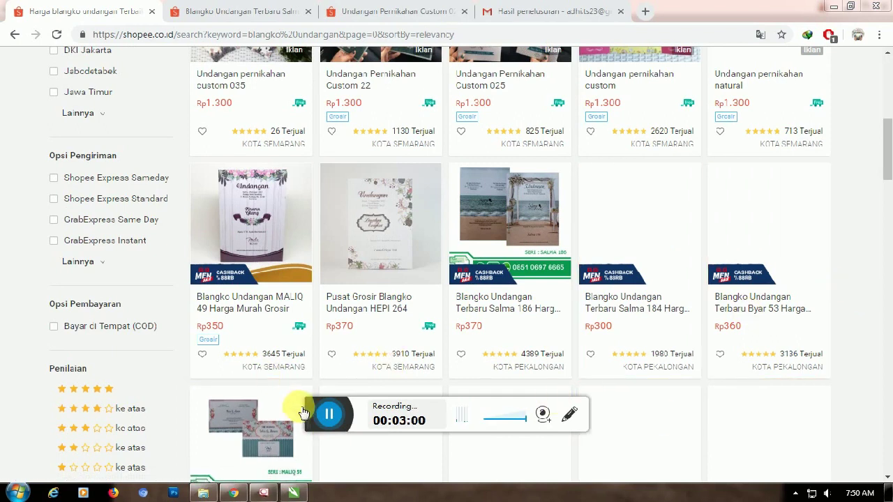
Step: Examine the product photos, designs and prices of the blank invitations throughout the results page
left_click_drag(323, 416, 487, 497)
left_click_drag(888, 162, 884, 112)
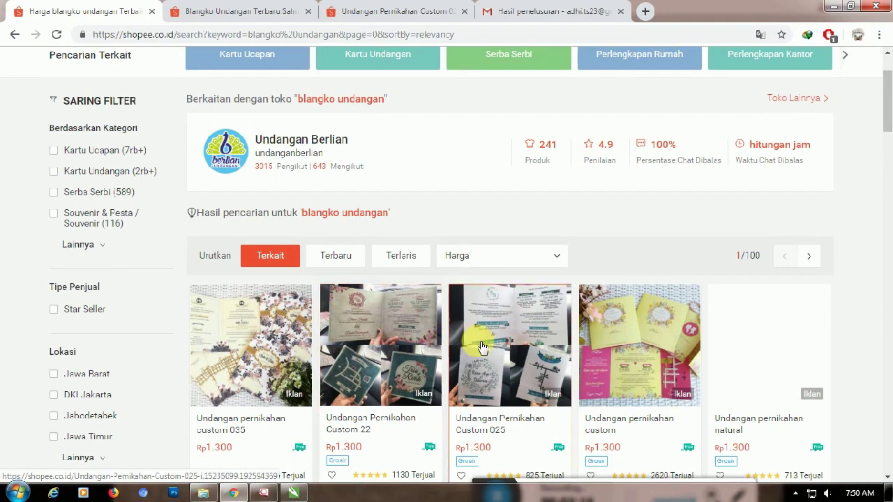
scroll(478, 342, "down", 4)
scroll(481, 342, "down", 1)
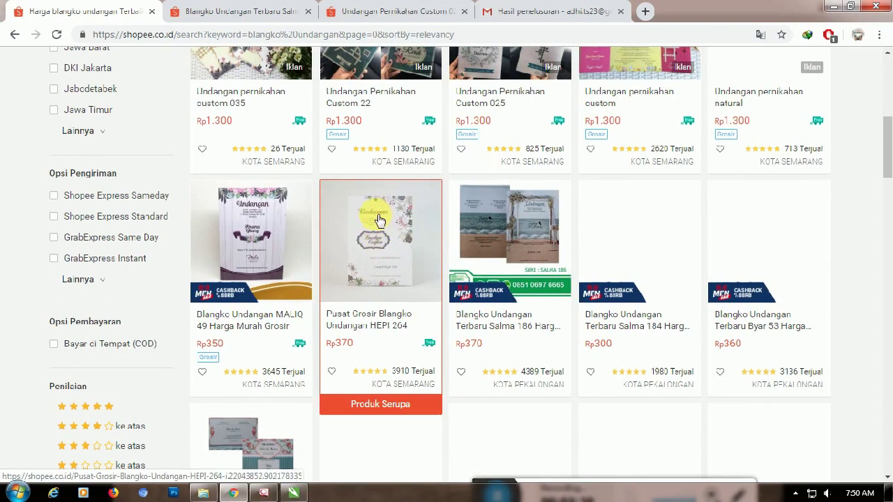
scroll(373, 281, "down", 3)
scroll(375, 282, "down", 4)
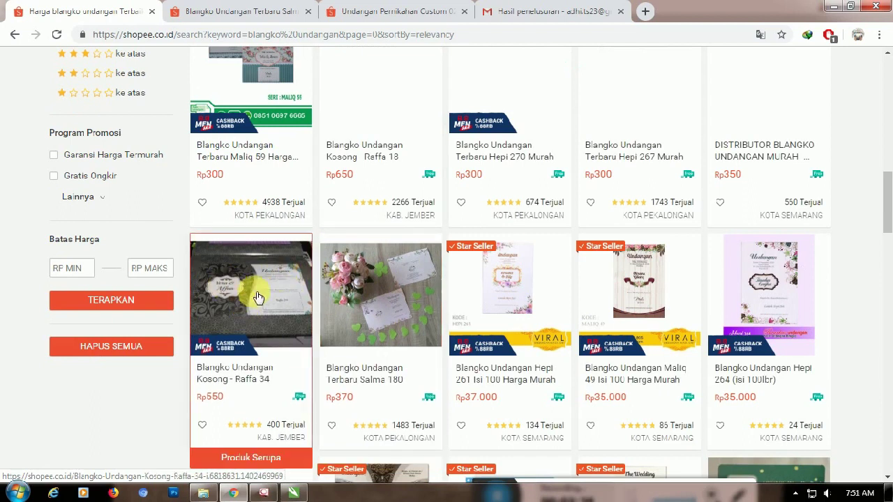
scroll(326, 314, "down", 2)
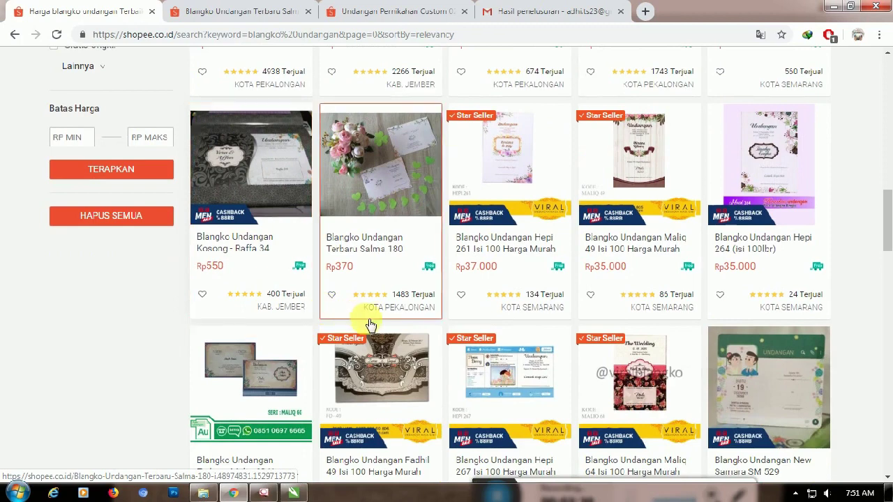
scroll(488, 342, "down", 1)
scroll(593, 349, "down", 1)
scroll(612, 344, "down", 5)
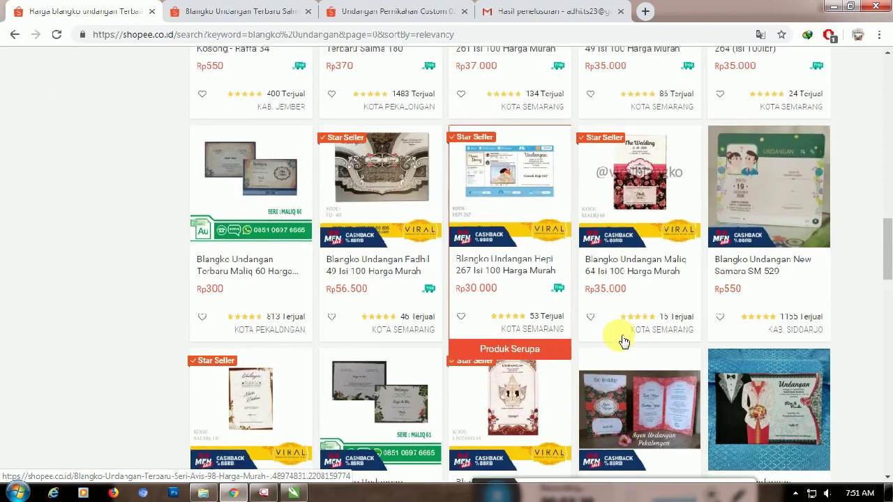
scroll(570, 373, "down", 2)
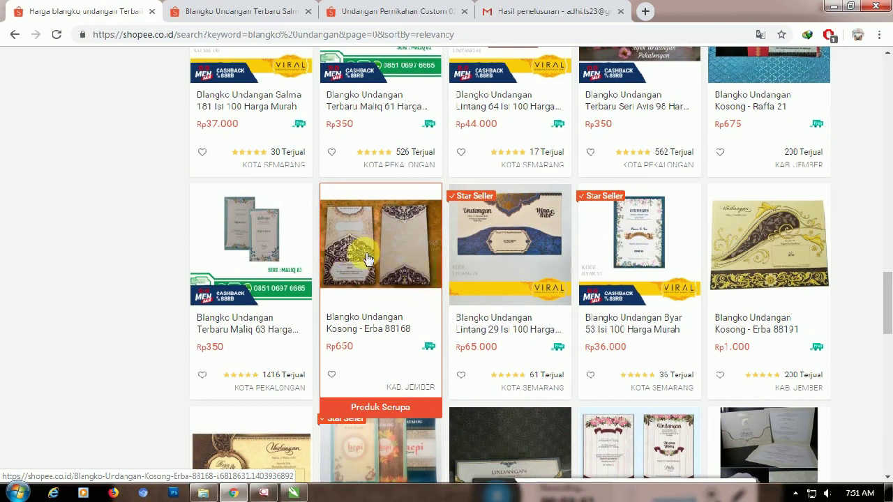
Step: Look through the remaining invitation listings down to the end of the first results page, comparing designs and prices
scroll(380, 252, "down", 3)
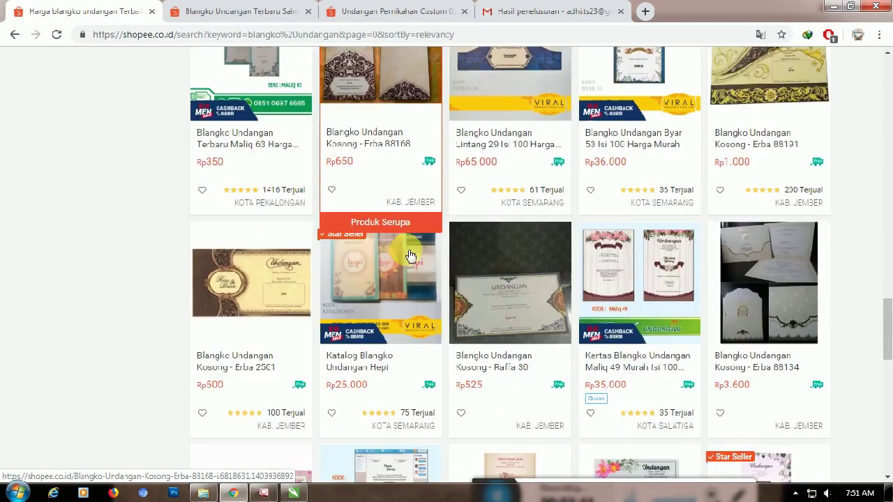
scroll(578, 279, "down", 2)
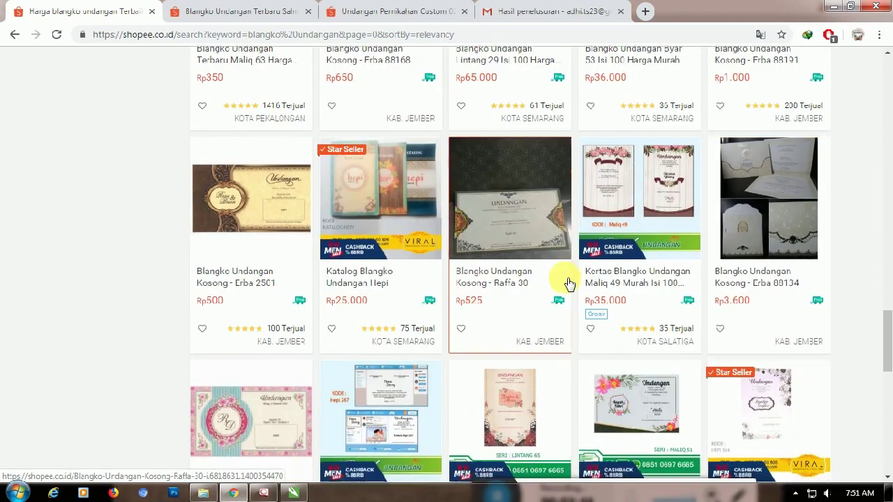
scroll(508, 253, "down", 3)
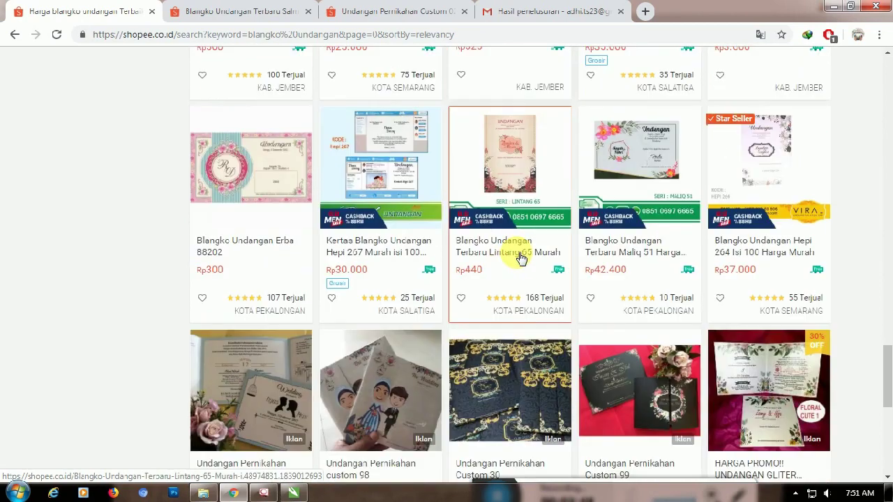
scroll(419, 335, "down", 3)
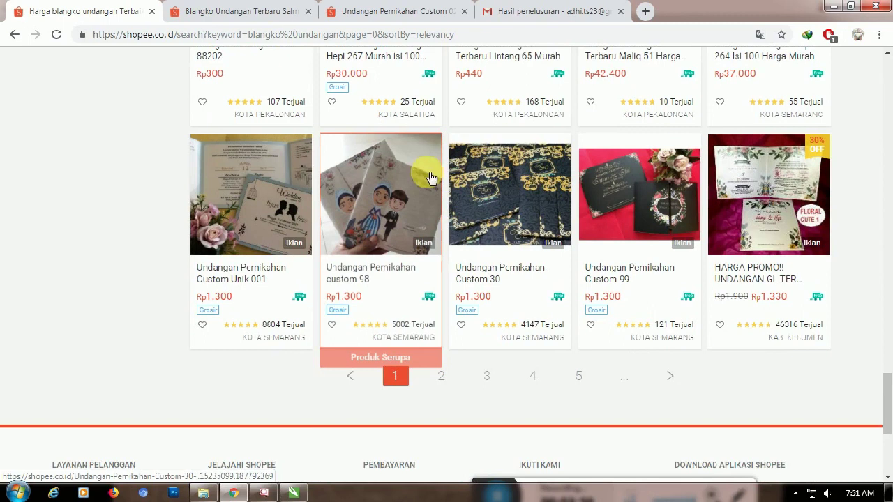
Step: Check the price and product details on the Blangko Undangan Terbaru Salma 186 page
left_click(283, 13)
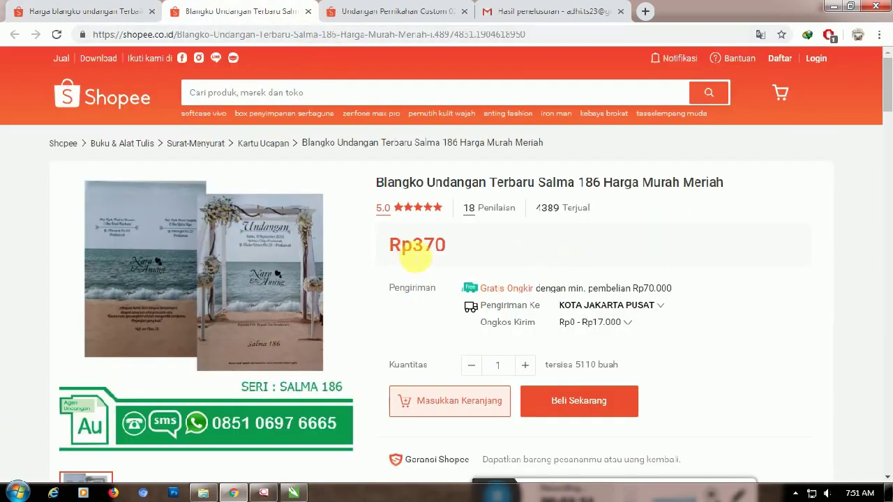
left_click_drag(447, 245, 414, 245)
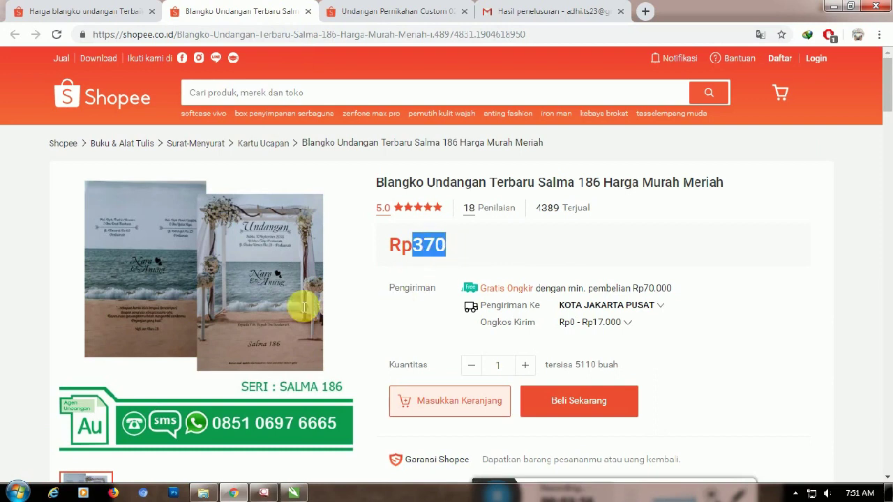
scroll(265, 243, "down", 2)
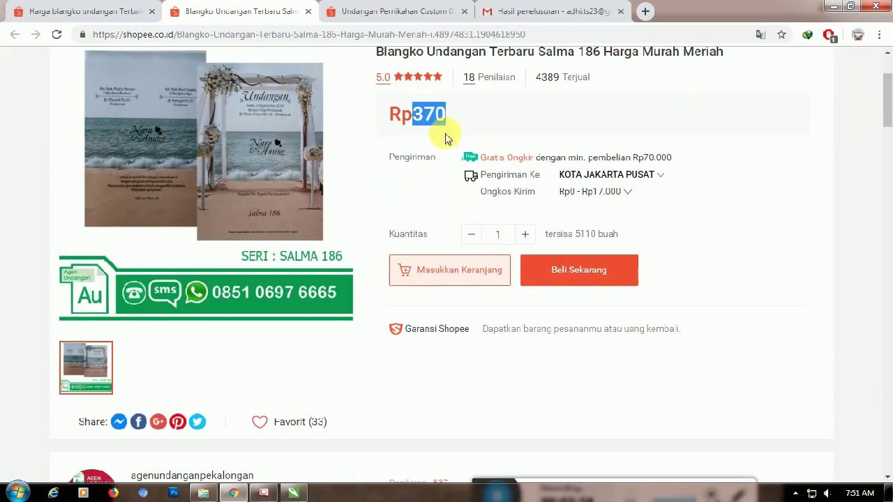
scroll(427, 42, "up", 2)
Step: Review the Undangan Pernikahan Custom 025 product page and highlight its full unit price
left_click(429, 12)
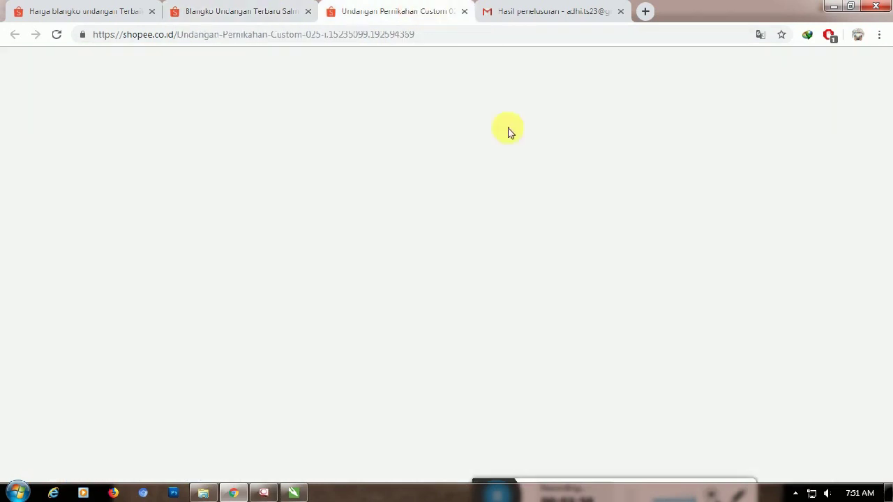
scroll(320, 282, "down", 2)
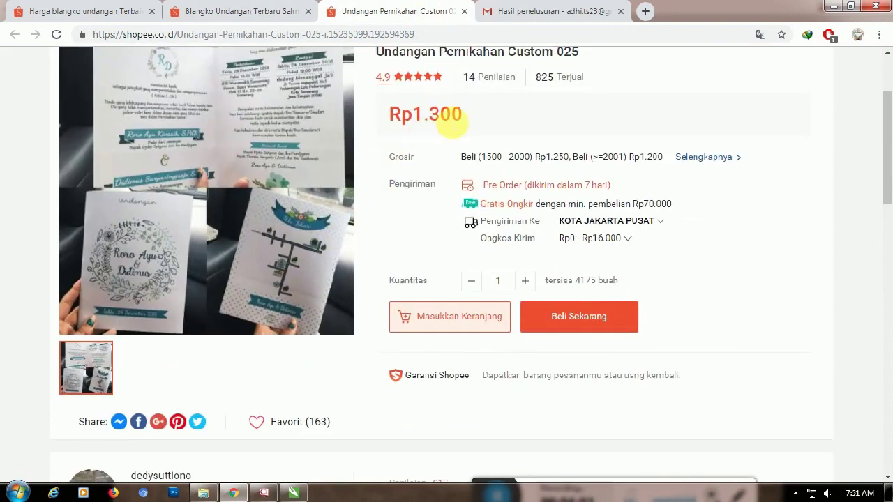
scroll(273, 188, "down", 3)
scroll(202, 211, "up", 4)
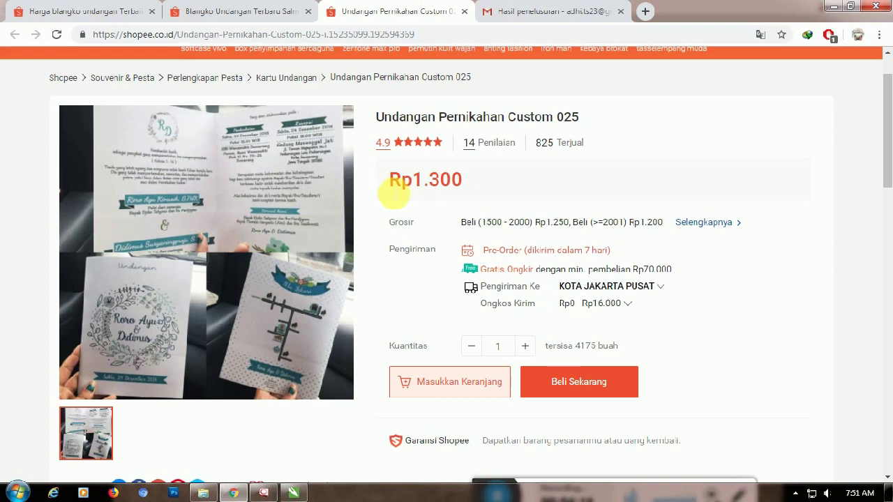
left_click_drag(388, 179, 461, 190)
left_click(466, 192)
left_click_drag(389, 179, 462, 179)
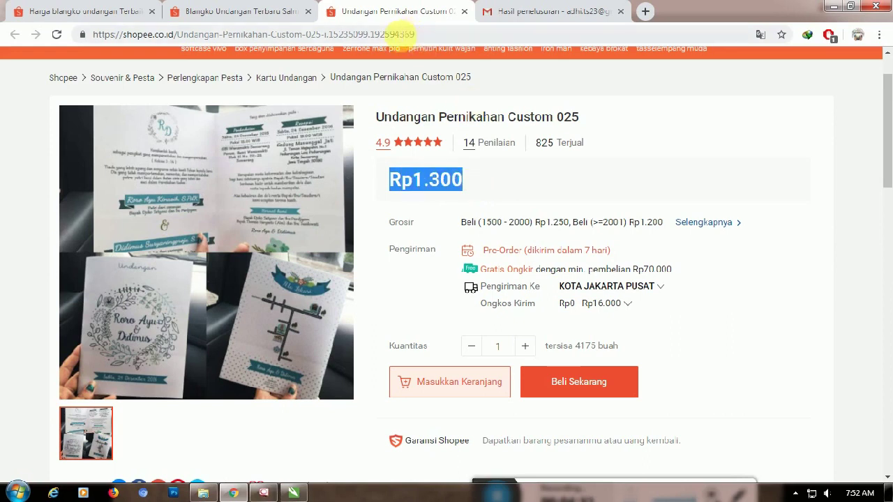
Step: Return to the Salma 186 product page and highlight its full price for comparison with the custom invitation
left_click(279, 20)
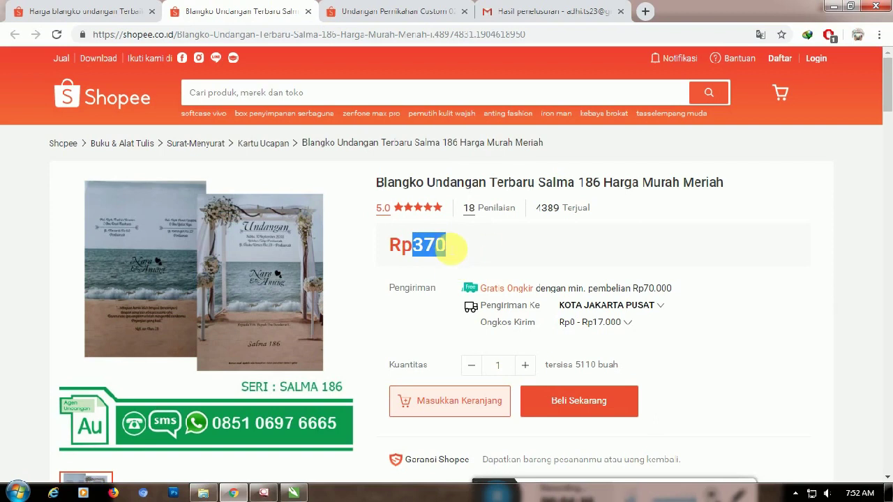
left_click(452, 246)
left_click_drag(385, 247, 458, 248)
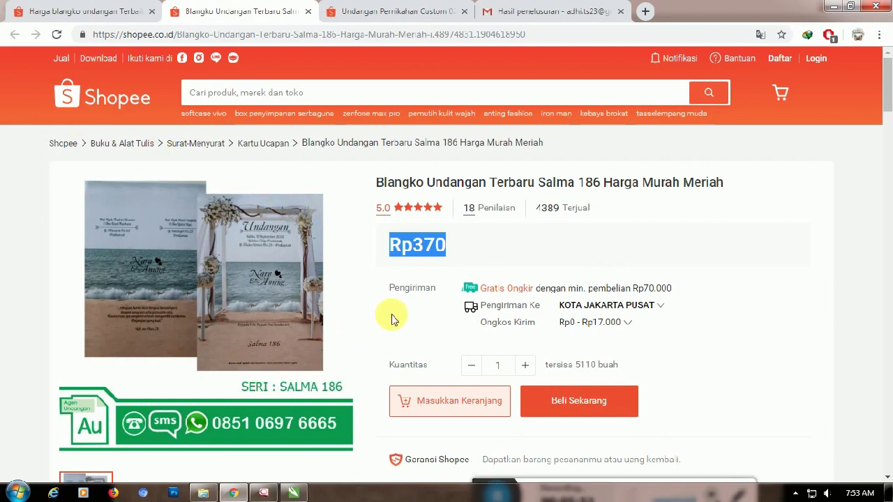
Step: Switch to Gmail and open the "lintang 50" email from viral blangko to examine its message and attached lintang 50.cdr file
left_click(556, 20)
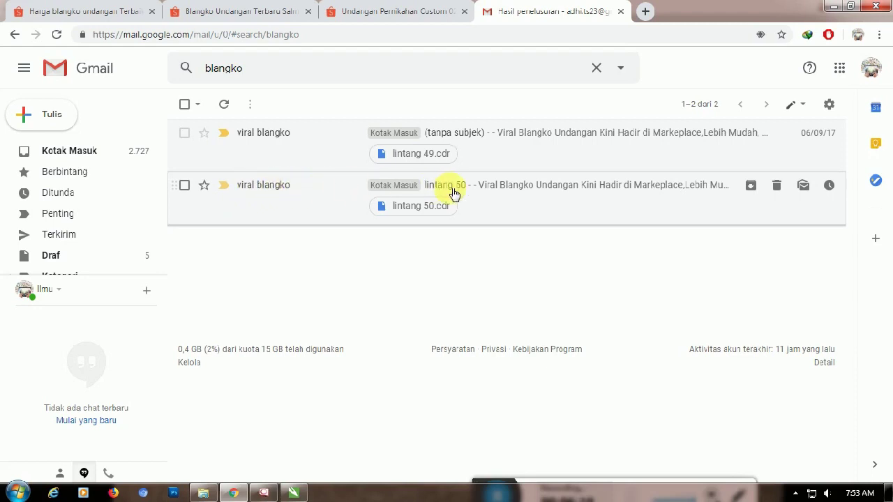
left_click(263, 192)
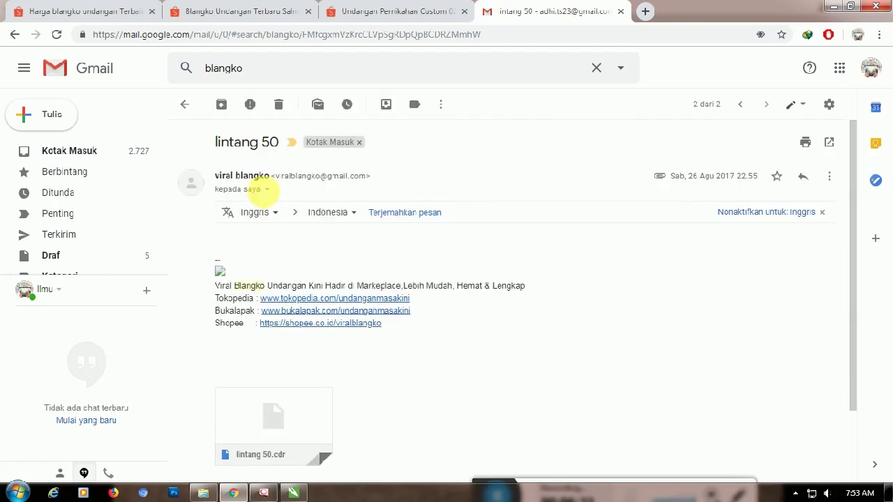
scroll(255, 454, "down", 2)
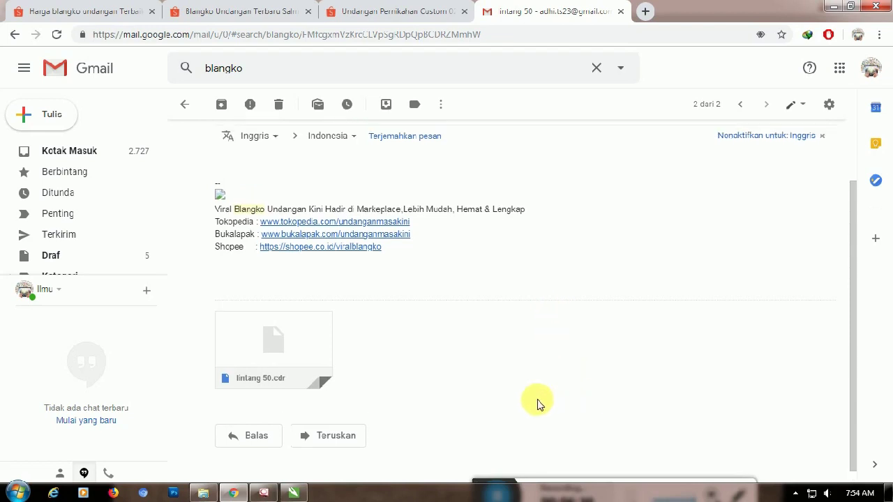
scroll(537, 405, "up", 2)
scroll(474, 410, "down", 2)
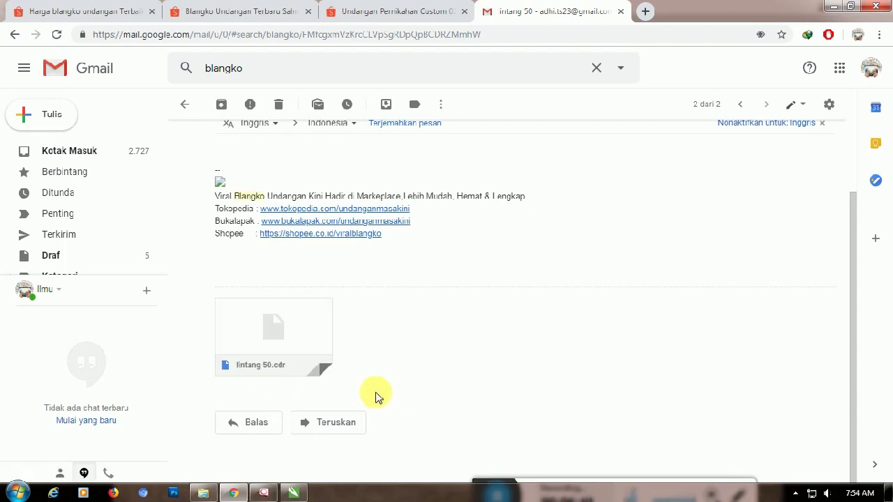
mouse_move(244, 358)
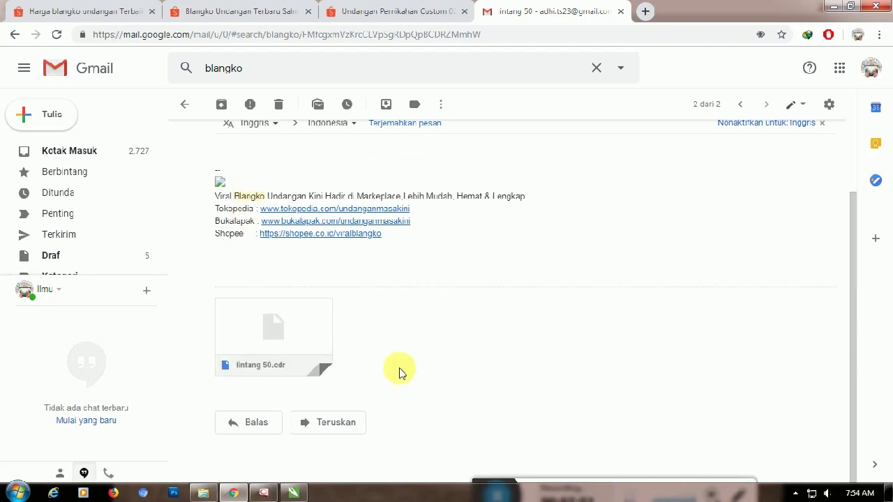
scroll(454, 147, "up", 1)
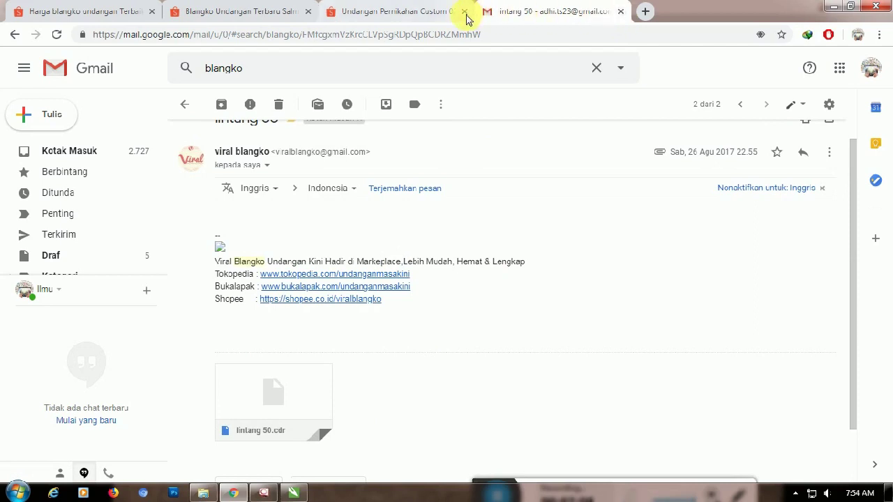
Step: Close the email and both product pages, and clear the other windows away to bring up CorelDRAW
key("ctrl+w")
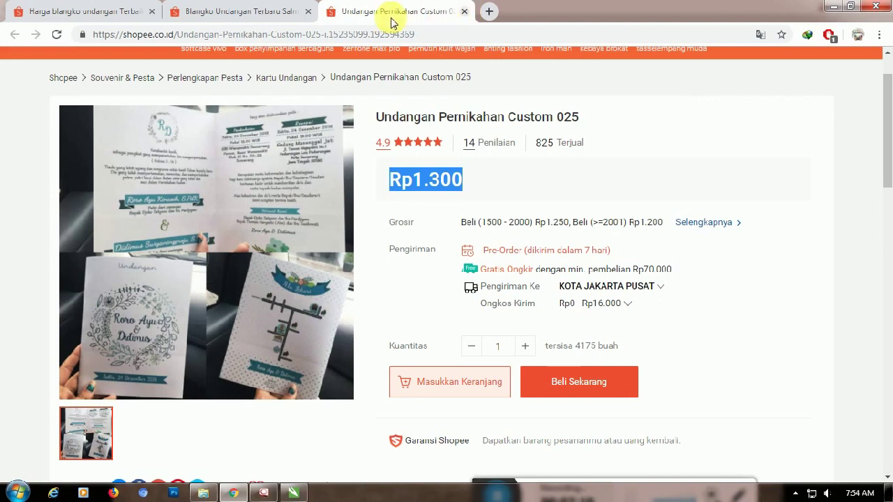
key("ctrl+w")
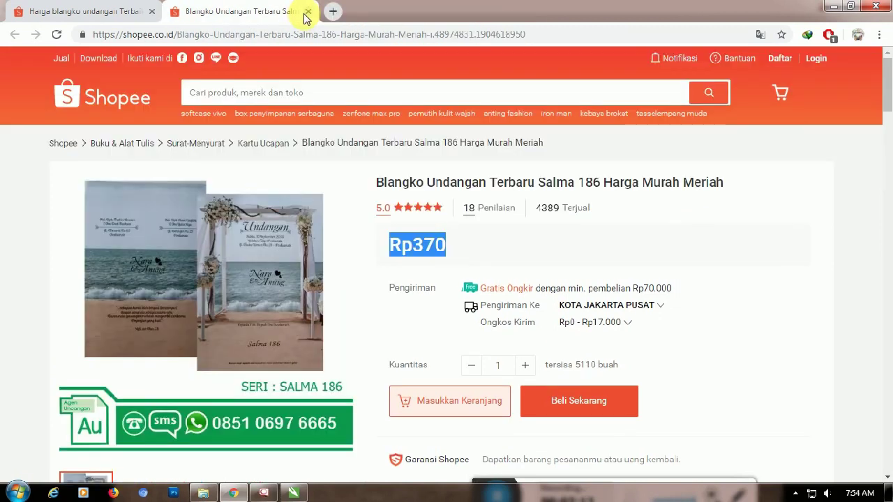
left_click(307, 12)
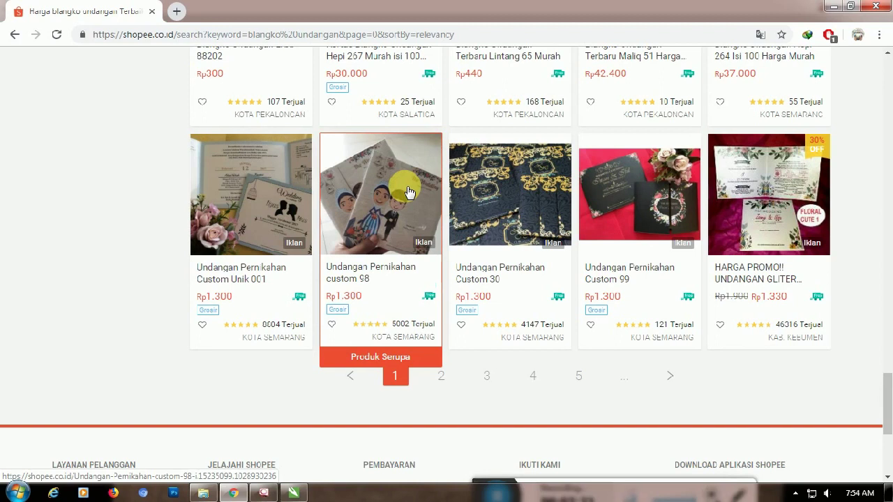
left_click(835, 7)
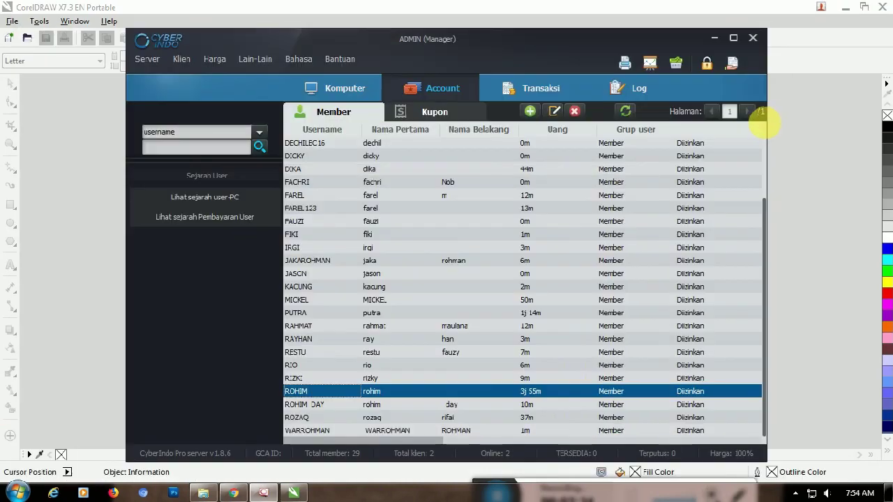
left_click(732, 39)
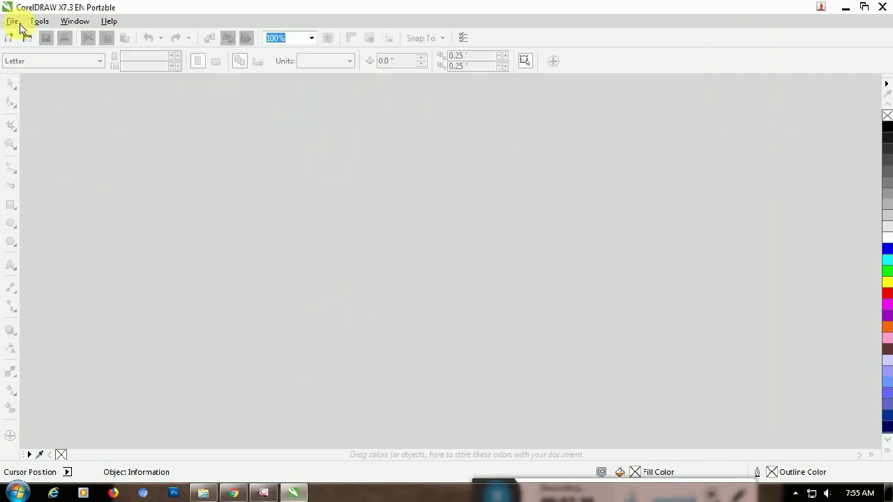
Step: Locate the lintang CDR design files in the Downloads folder in File Explorer and return to CorelDRAW
left_click(202, 492)
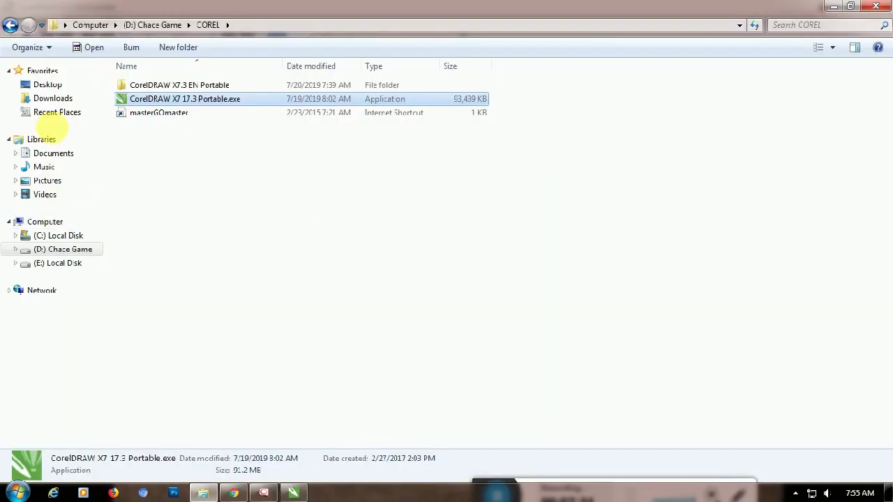
left_click(53, 103)
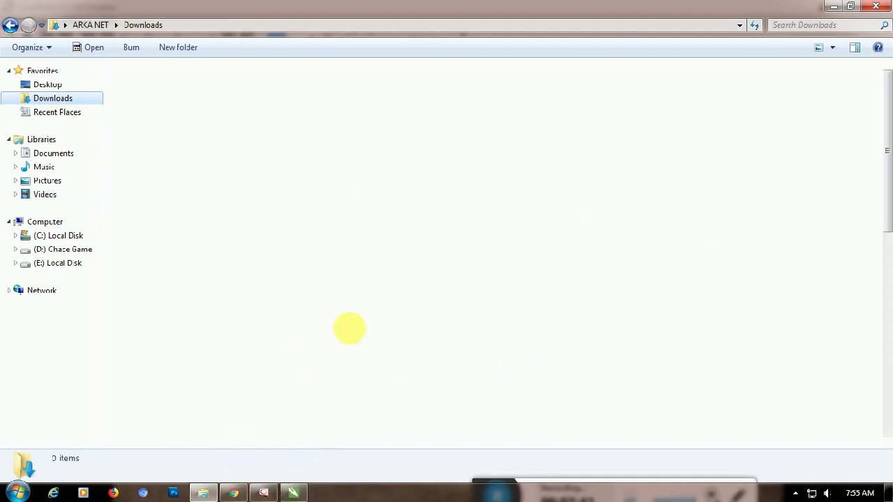
left_click_drag(889, 174, 889, 287)
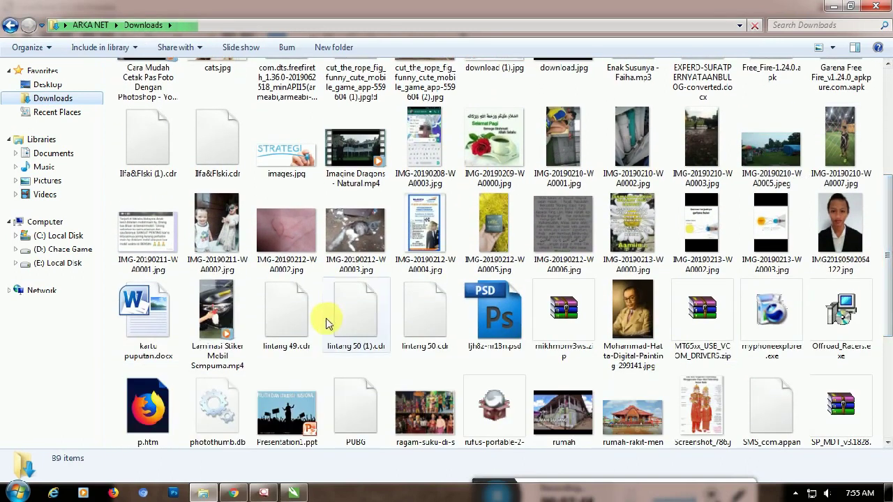
left_click(423, 325)
left_click_drag(310, 457, 366, 345)
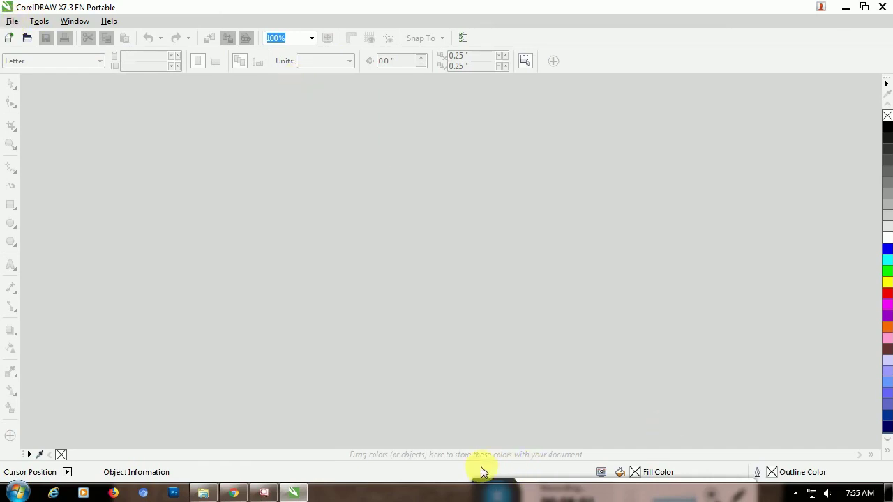
left_click_drag(482, 486, 608, 401)
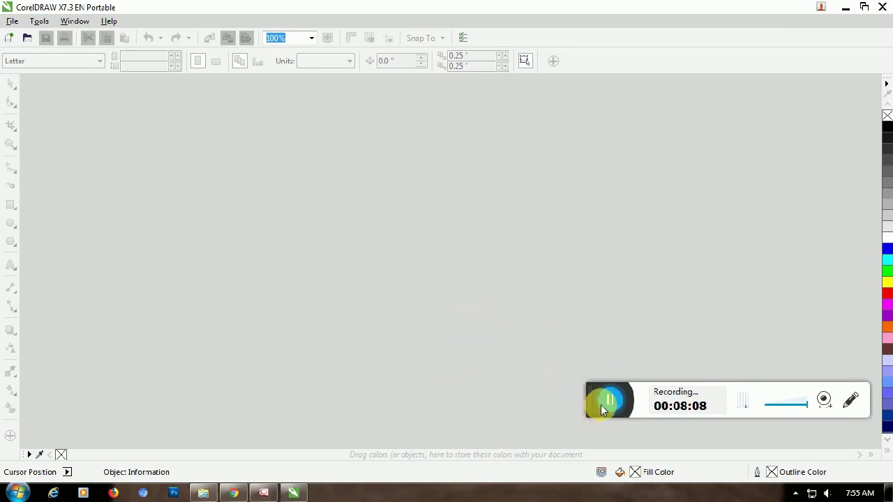
left_click(607, 400)
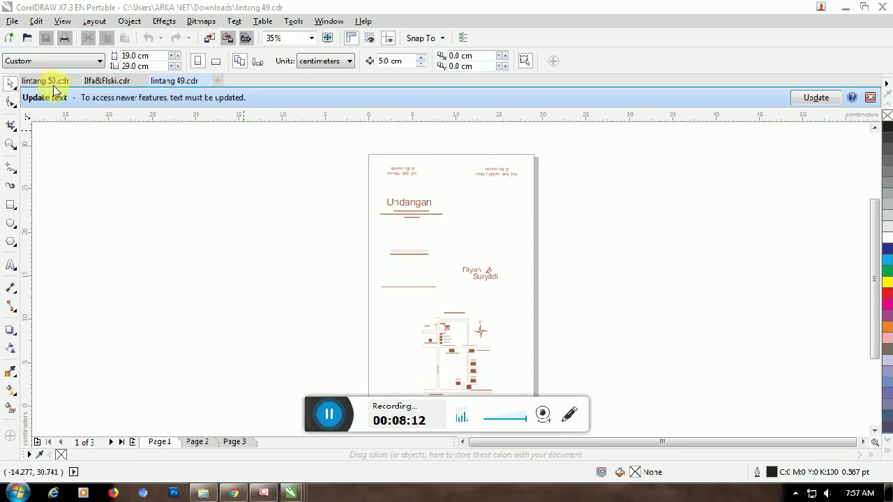
Step: Reorder the open documents so that lintang 50.cdr comes last, and switch back to lintang 49.cdr
left_click(49, 83)
left_click_drag(49, 82, 192, 91)
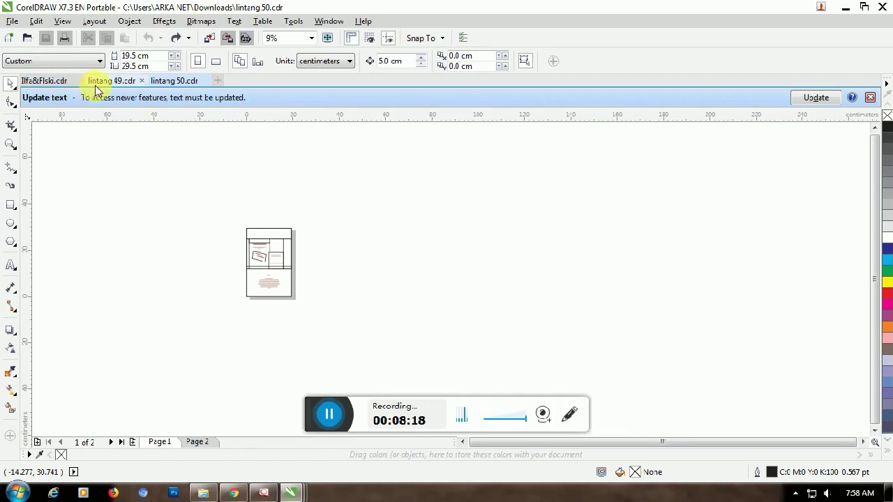
left_click(117, 84)
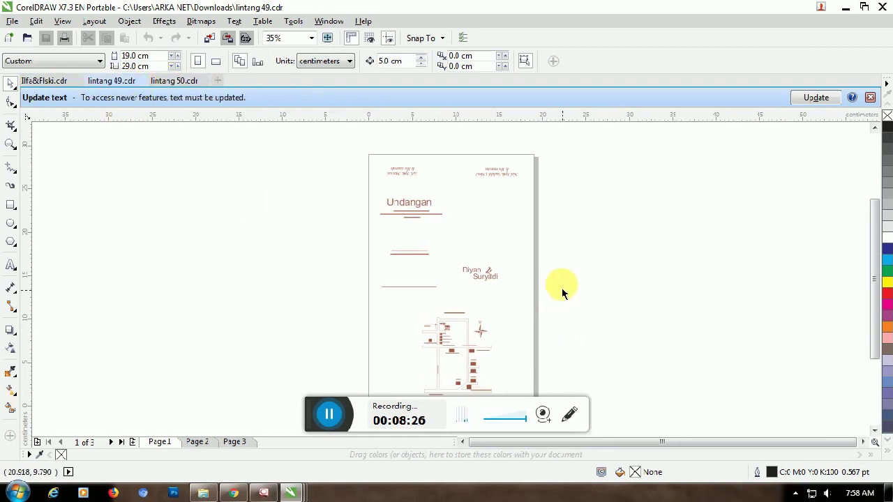
Step: Examine the couple's names and the surrounding text on page 1 of lintang 49.cdr up close
scroll(550, 285, "up", 2)
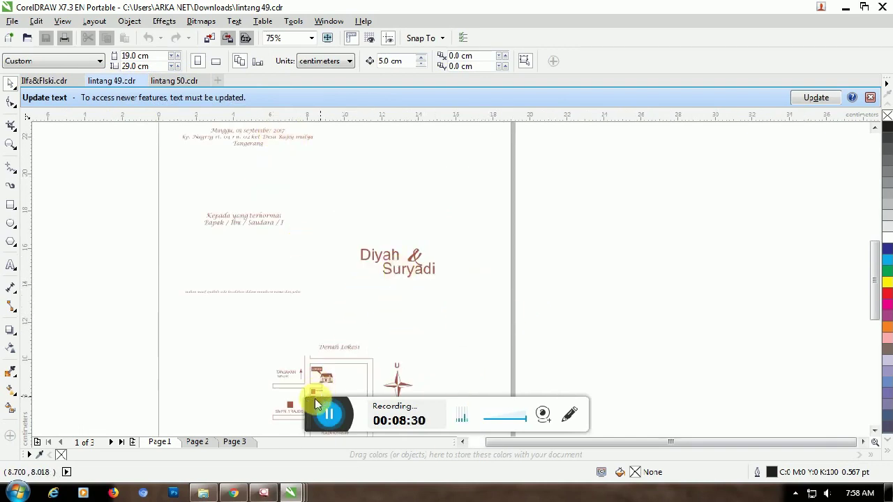
left_click_drag(317, 412, 582, 470)
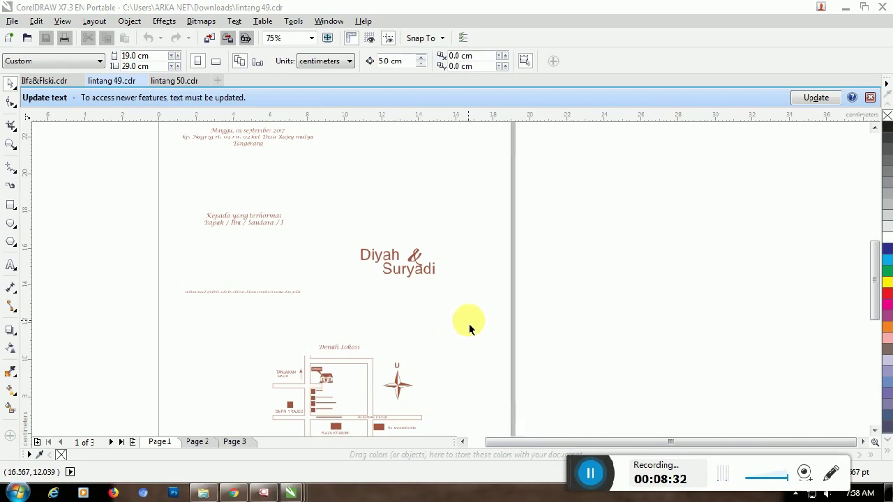
scroll(415, 293, "up", 1)
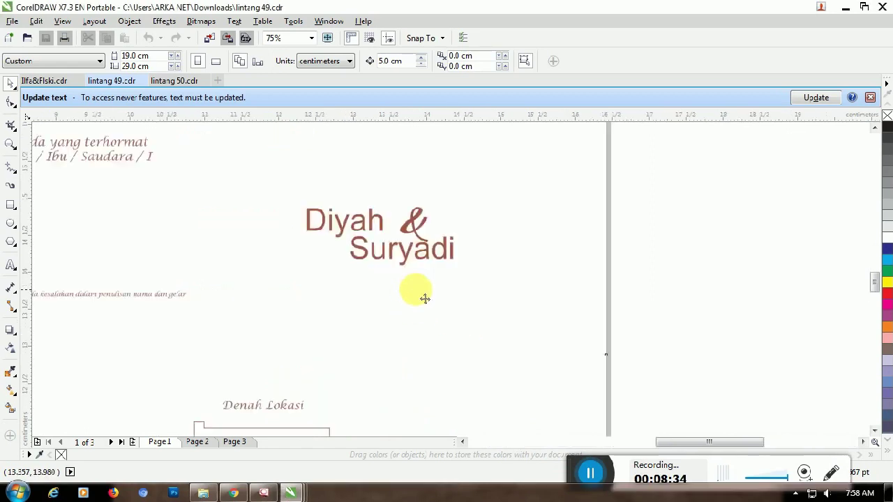
Step: Examine the wording and the Denah Lokasi map on page 1 of lintang 49.cdr
scroll(424, 298, "up", 1)
scroll(416, 290, "down", 2)
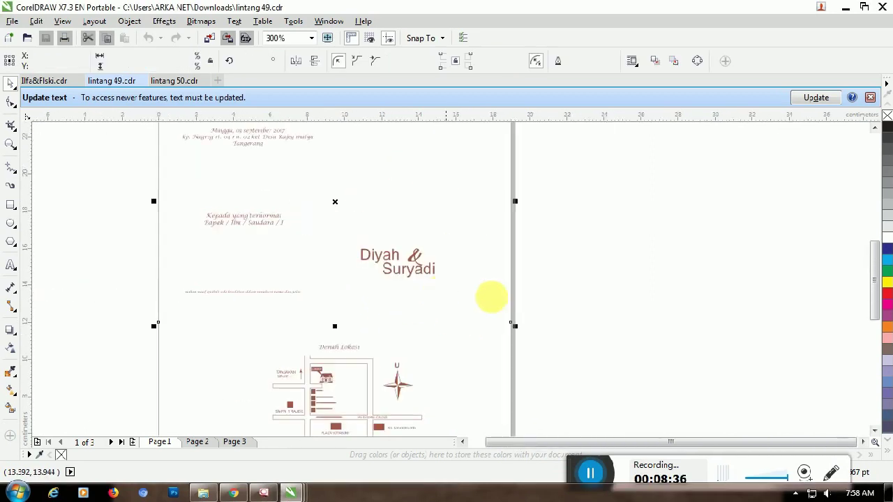
left_click_drag(876, 275, 882, 232)
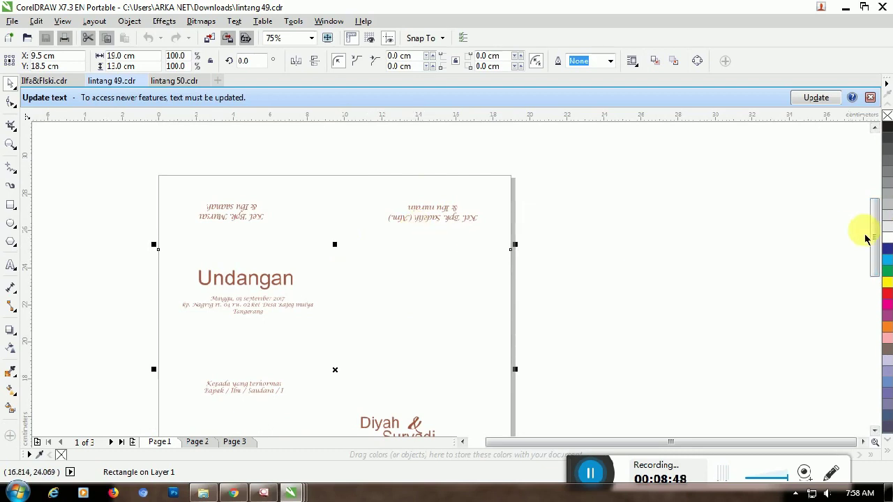
left_click_drag(871, 233, 859, 296)
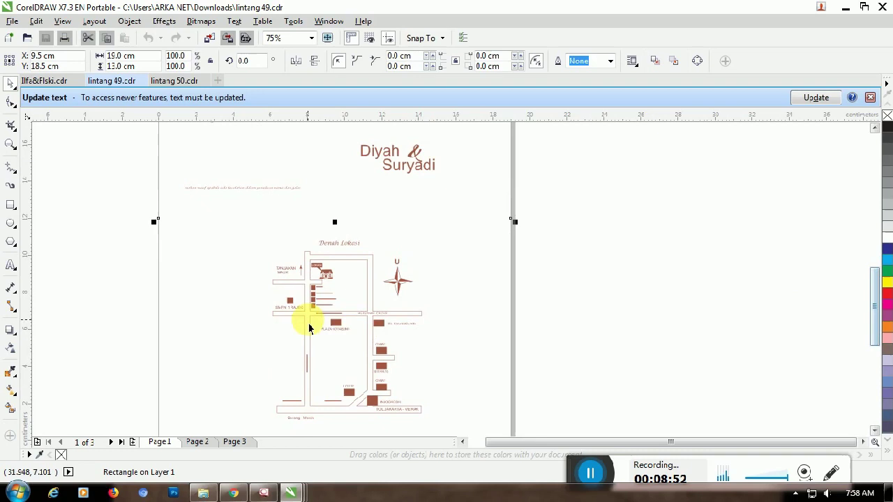
left_click(323, 319)
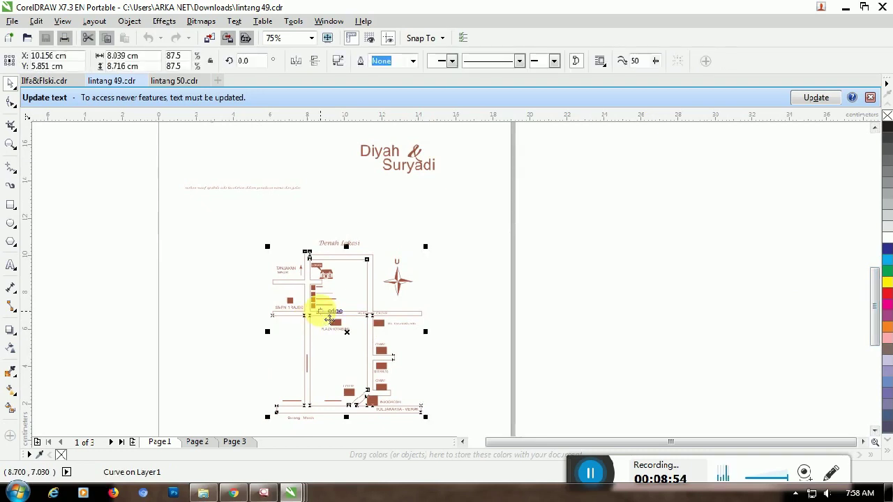
scroll(327, 317, "up", 3)
scroll(513, 309, "down", 3)
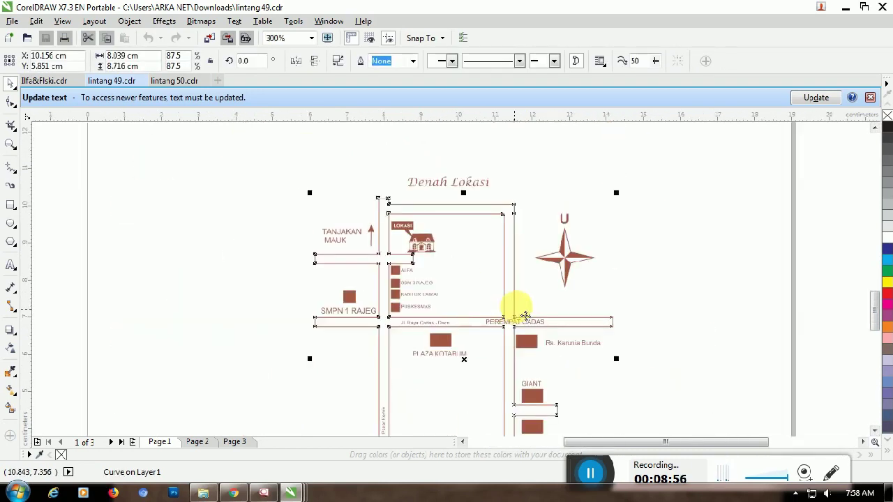
Step: Replace the bride's and groom's names beside the ampersand on page 1 with the new couple's first names
left_click(532, 157)
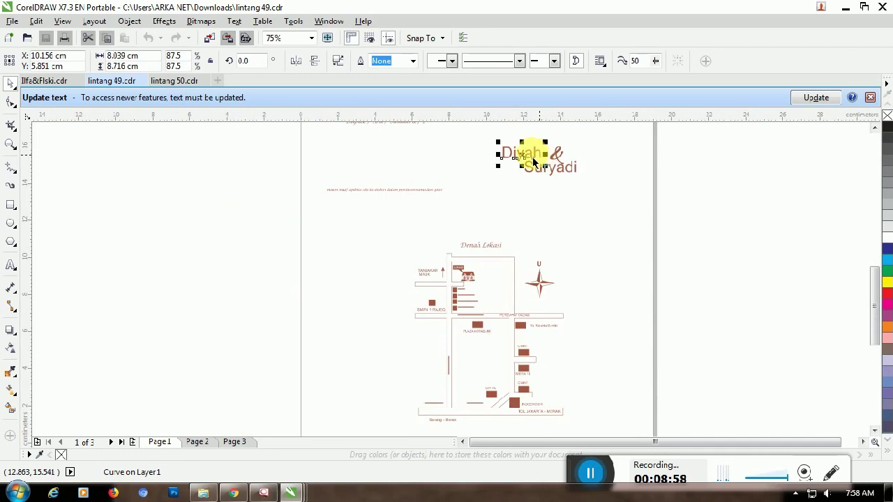
double_click(533, 159)
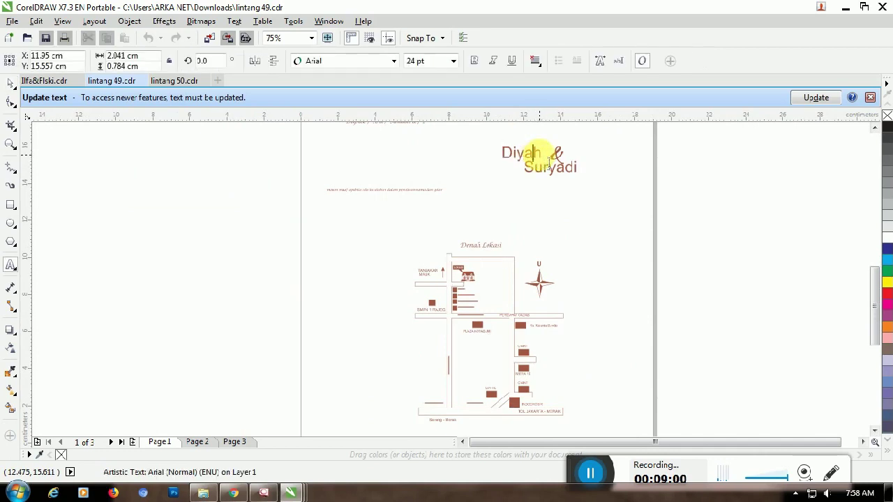
type("RO")
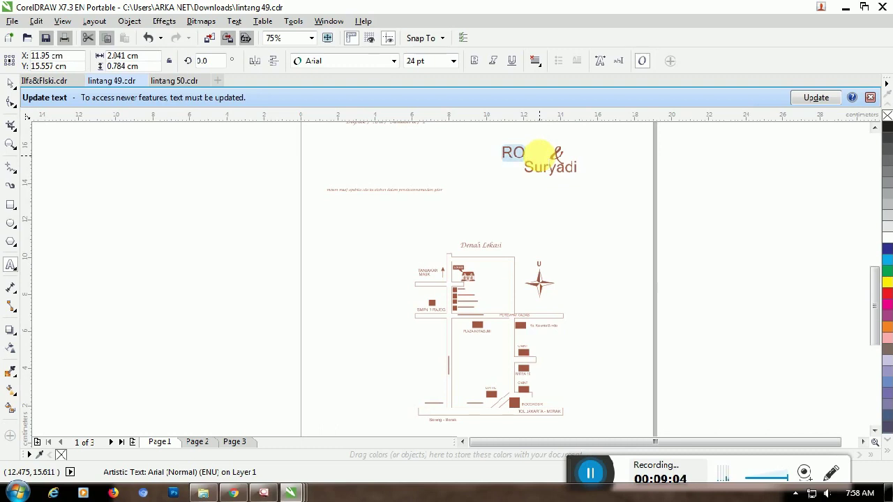
type("ni")
double_click(564, 169)
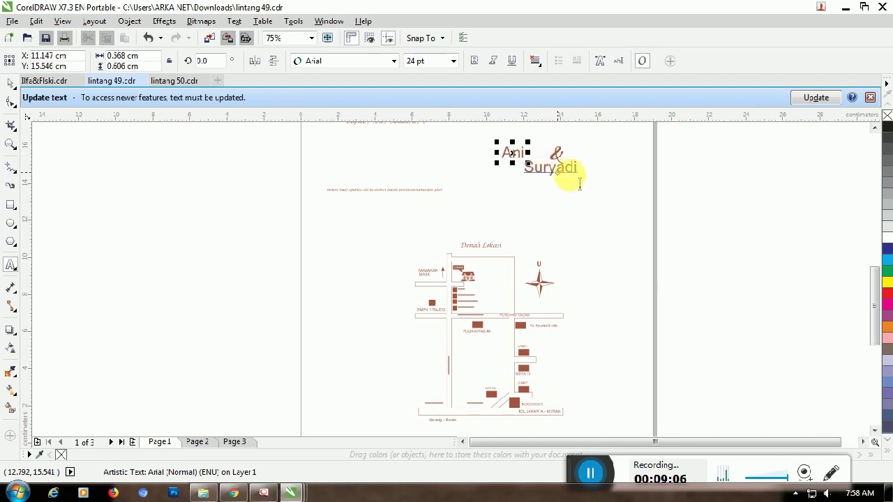
type("R")
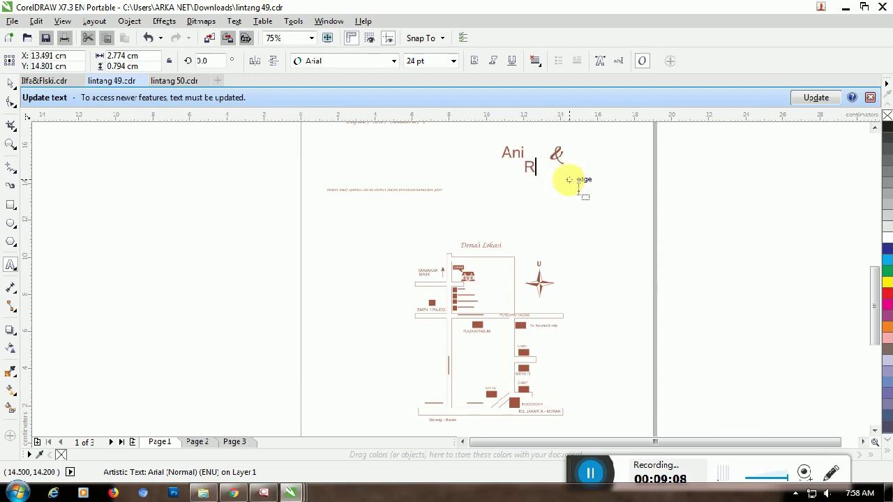
key("ctrl+space")
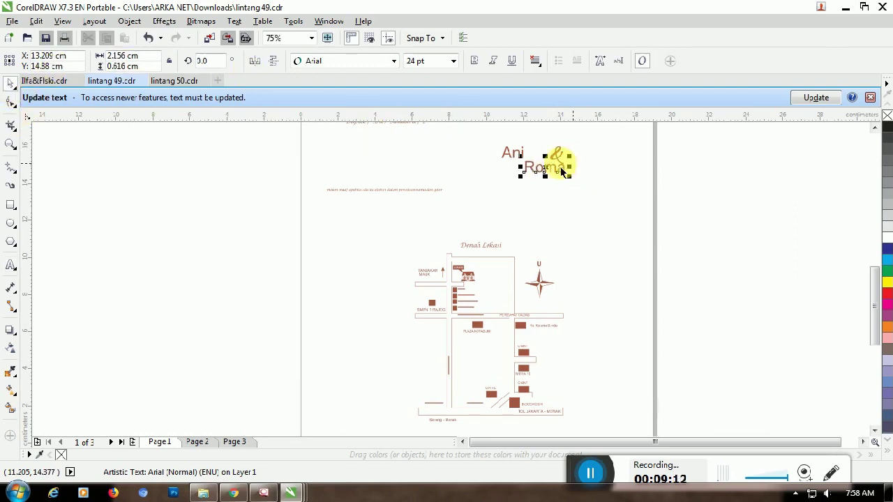
Step: Move the groom's name to about X 15.4, Y 14.7 cm and the bride's name to about X 12.6, Y 16 cm, around the ampersand
left_click(579, 169)
left_click_drag(582, 165, 583, 166)
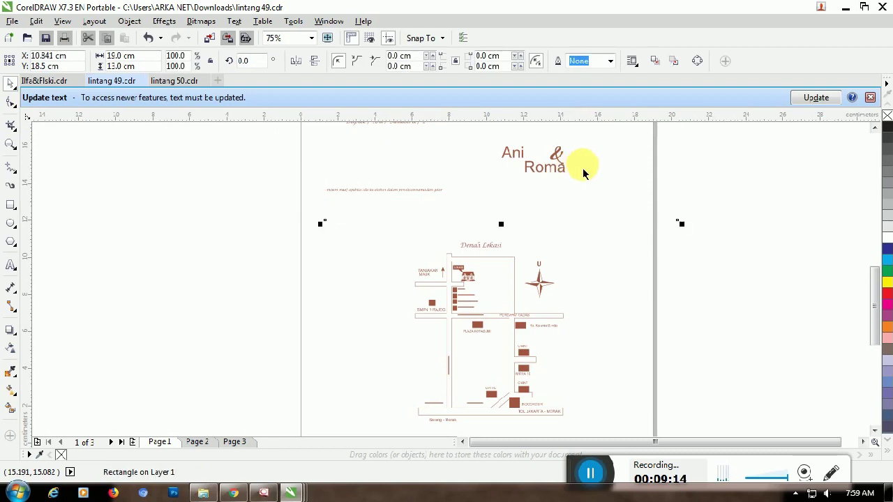
left_click(551, 178)
left_click_drag(548, 174, 586, 179)
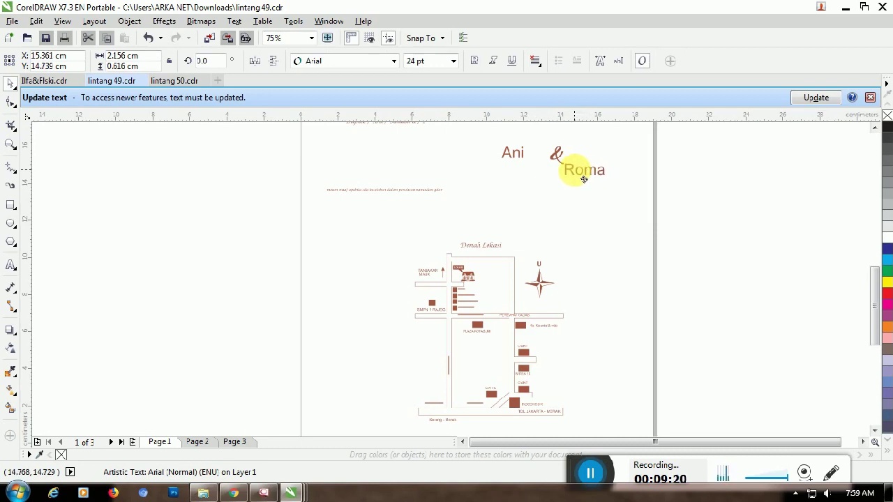
left_click_drag(584, 180, 584, 180)
left_click(511, 158)
left_click_drag(527, 158, 552, 156)
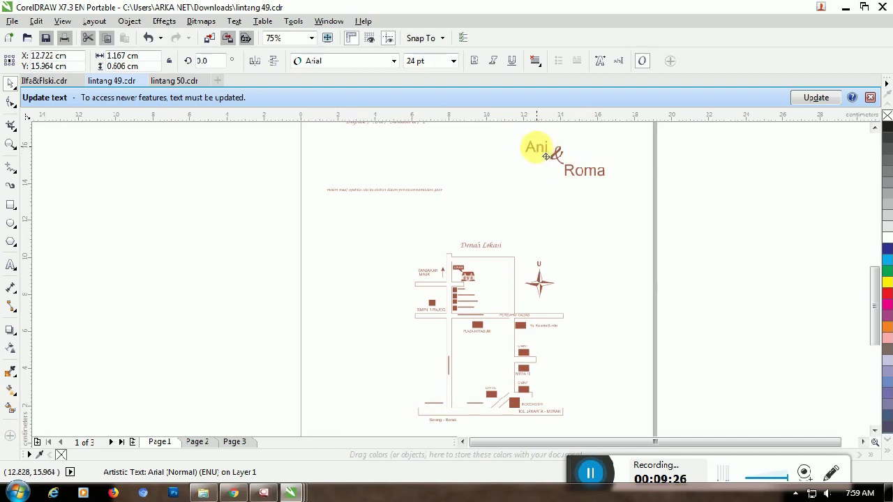
Step: Change the year in the date line below the Undangan heading on page 1 to 2099
scroll(535, 249, "up", 4)
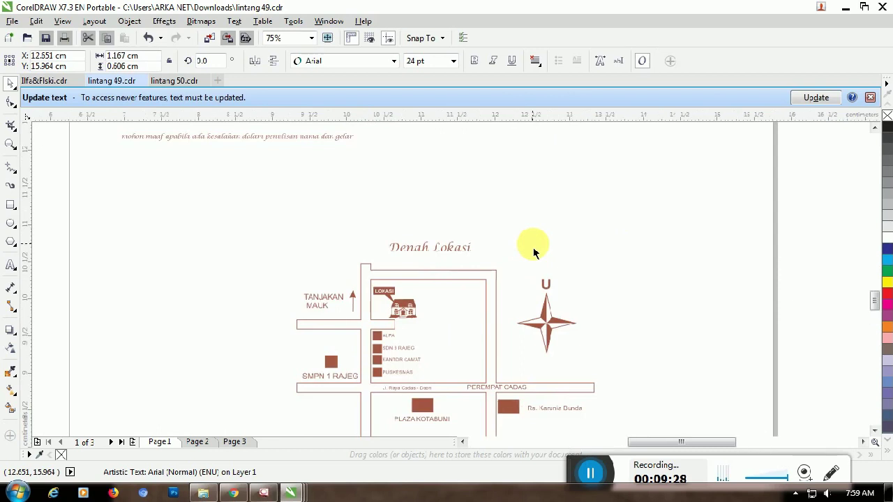
left_click(528, 256)
scroll(528, 255, "down", 4)
left_click_drag(873, 279, 880, 236)
scroll(438, 225, "up", 2)
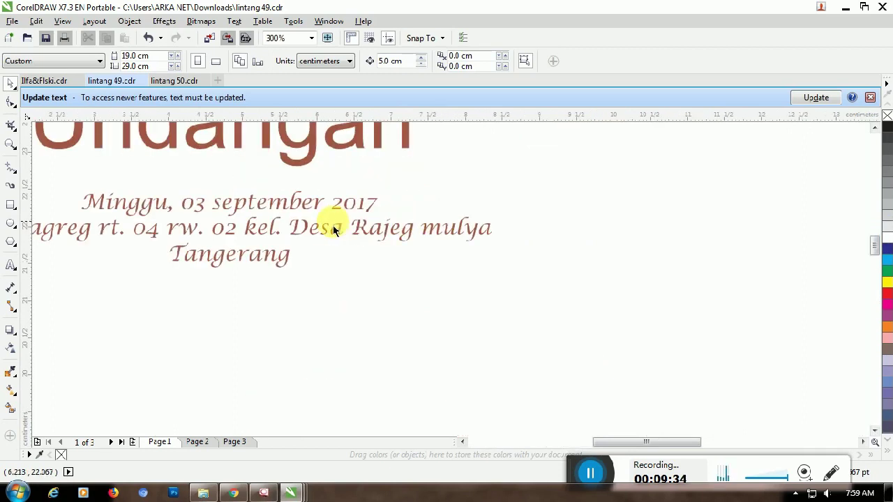
double_click(342, 202)
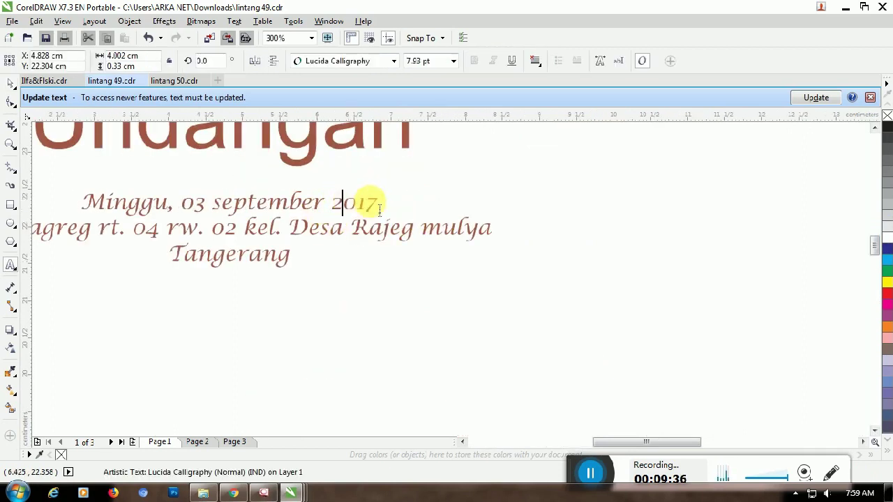
left_click_drag(378, 204, 392, 209)
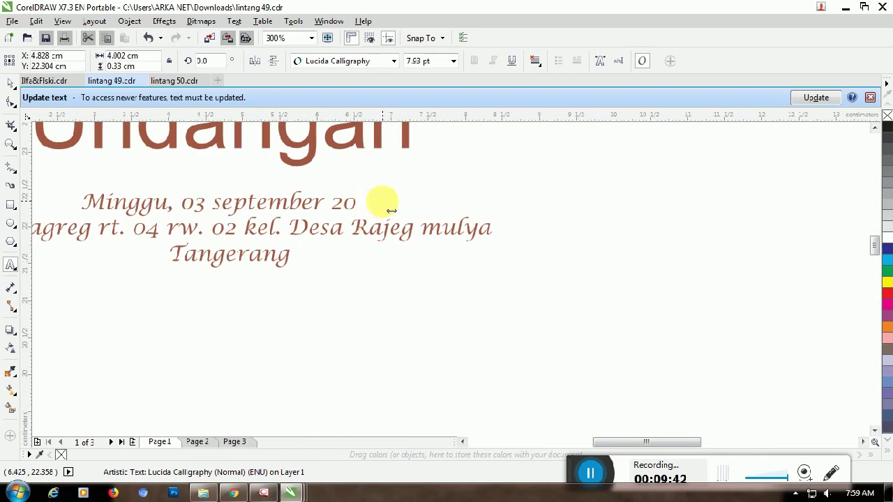
left_click(292, 204)
left_click(291, 228)
scroll(297, 228, "down", 1)
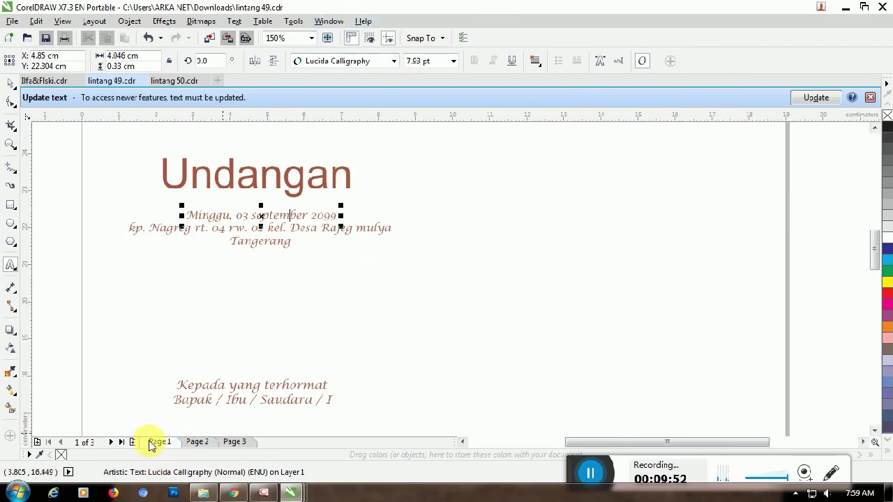
Step: Show page 2 and examine its location map
left_click(206, 445)
scroll(376, 329, "down", 2)
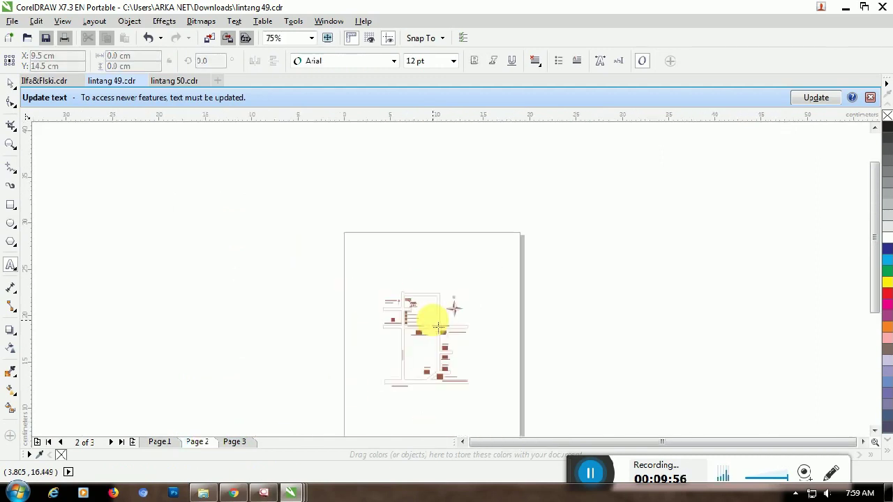
left_click_drag(873, 222, 877, 258)
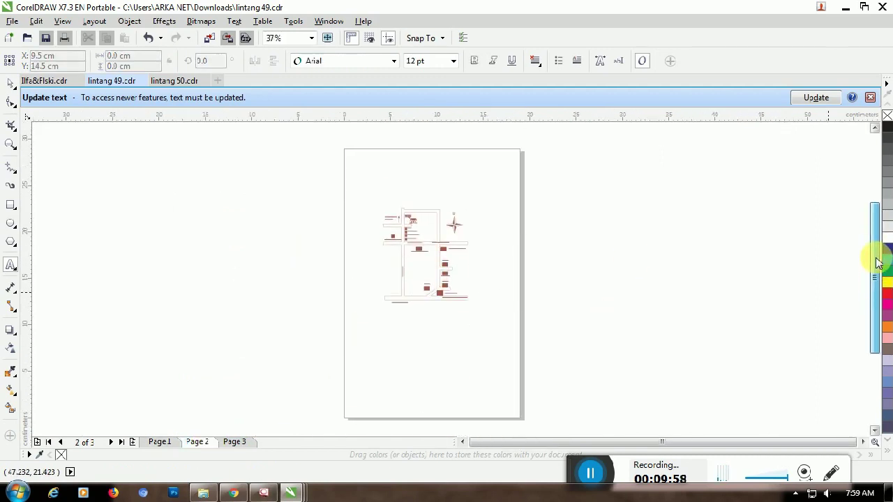
scroll(513, 262, "up", 2)
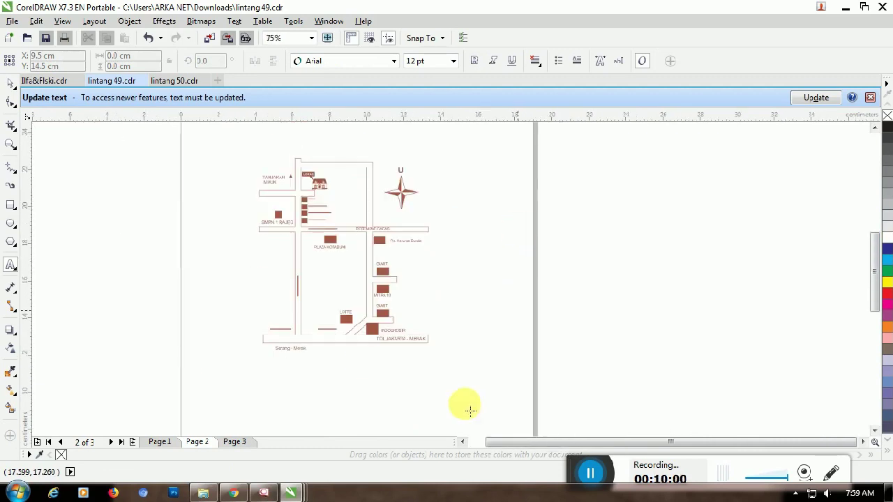
Step: Replace the large bride's and groom's names on page 3 with the new couple's first names
left_click(233, 445)
scroll(495, 311, "down", 2)
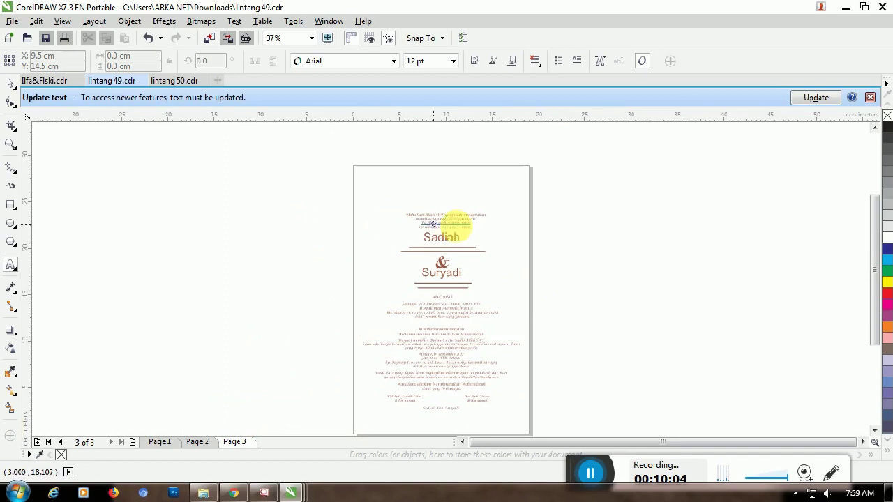
scroll(433, 223, "up", 3)
left_click(447, 270)
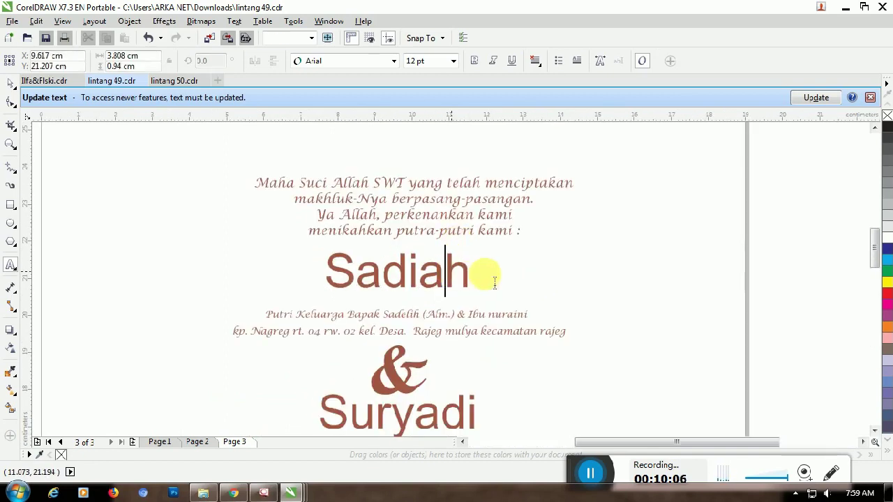
left_click_drag(477, 279, 321, 279)
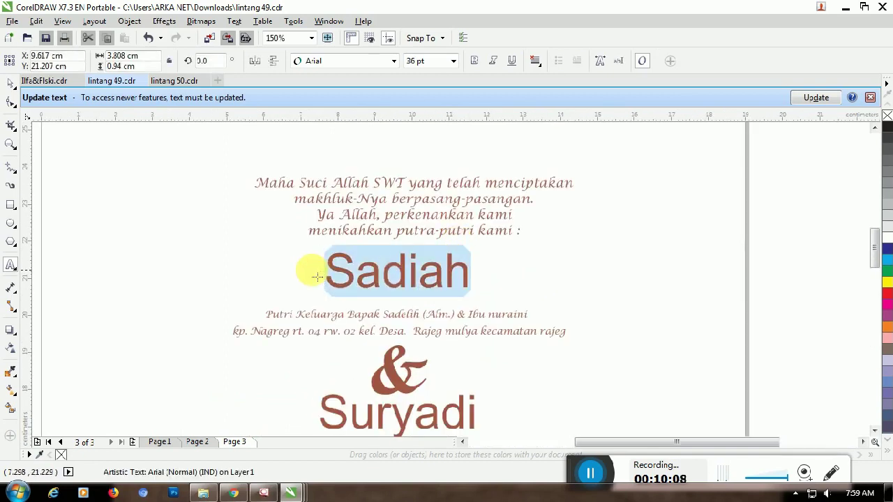
type("Ani")
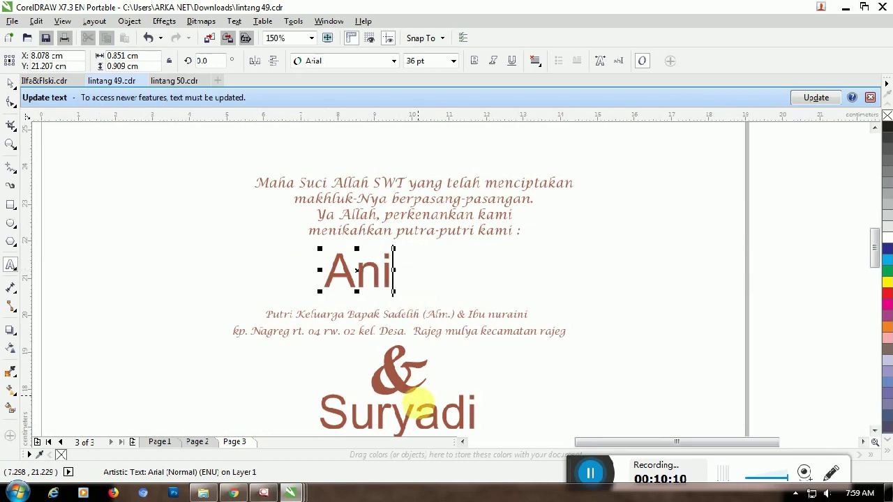
double_click(427, 412)
type("Roma")
Step: Center the new names on page 3, with the bride's at about X 9.8 cm and the groom's at about X 9.6 cm
left_click(12, 84)
left_click(381, 277)
left_click(370, 268)
left_click_drag(362, 265, 406, 260)
left_click_drag(399, 427, 422, 433)
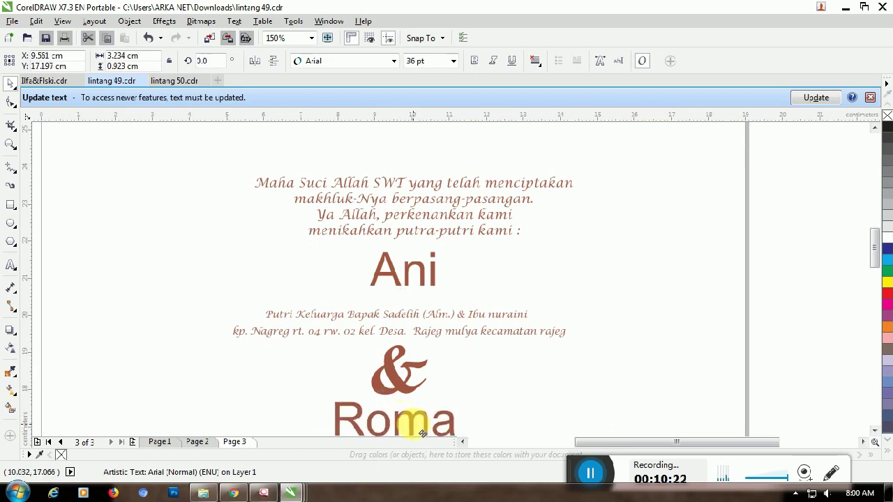
Step: Change the font of the bride's name on page 3 to Lucida Calligraphy
left_click(414, 259)
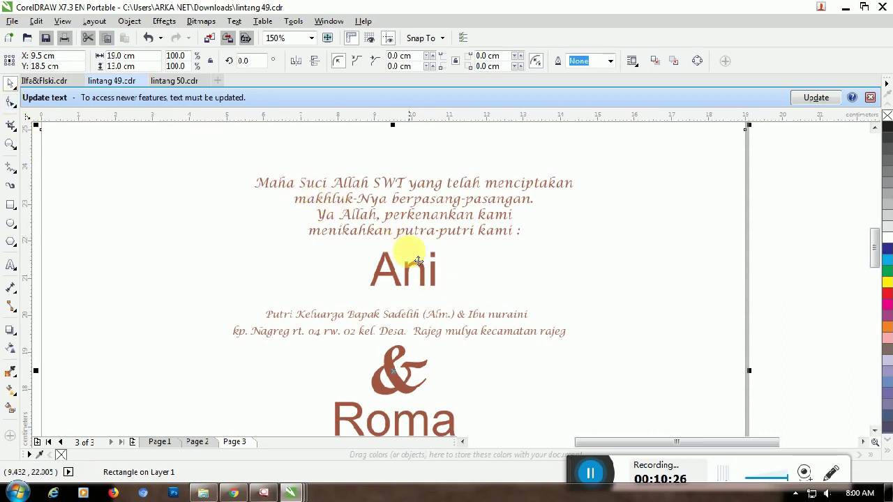
double_click(408, 260)
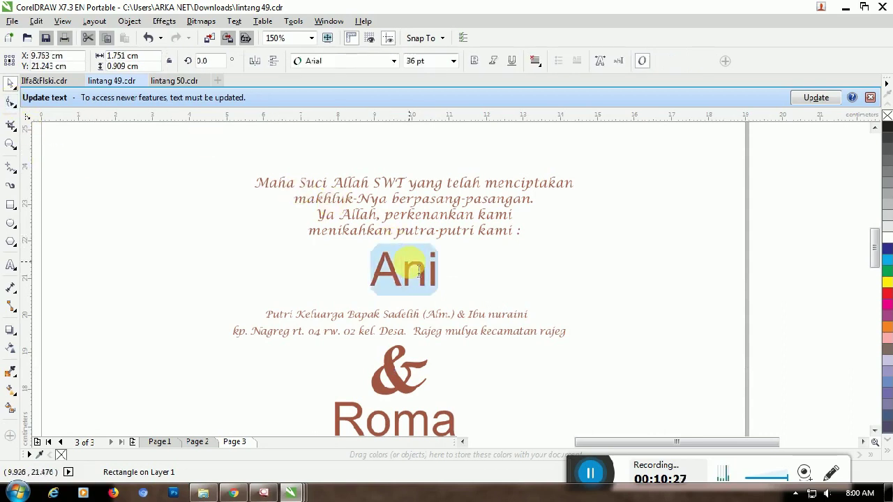
left_click(393, 61)
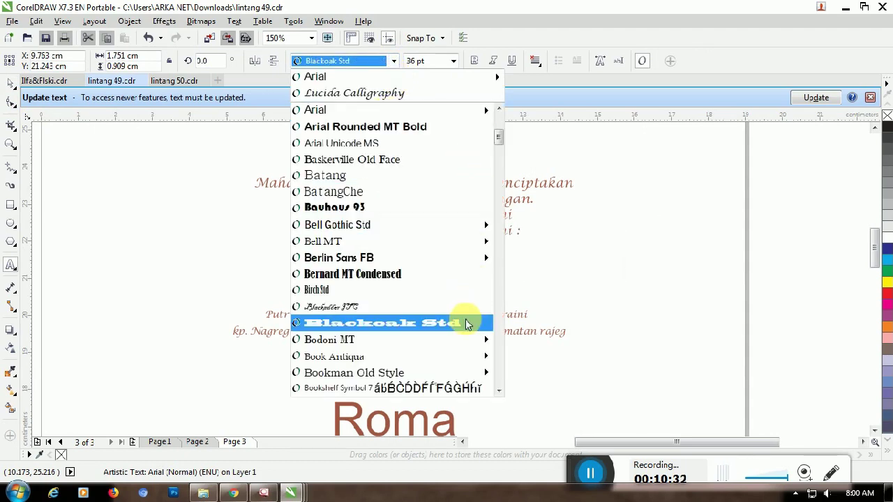
left_click_drag(497, 141, 494, 175)
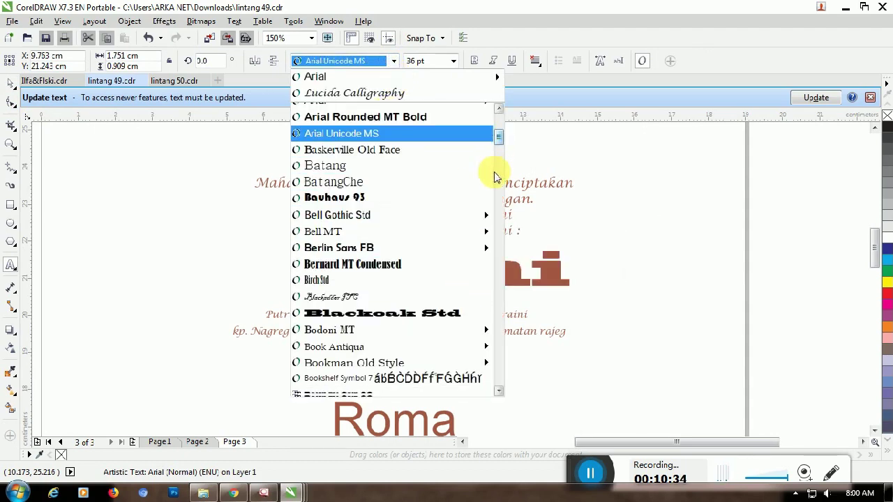
left_click(367, 93)
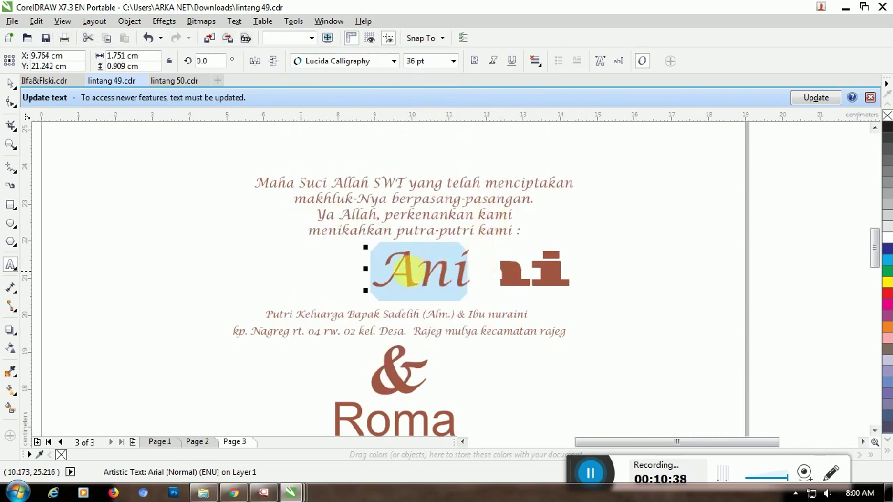
Step: Examine the opening verse and the Akad Nikah and reception wording on page 3
left_click(302, 177)
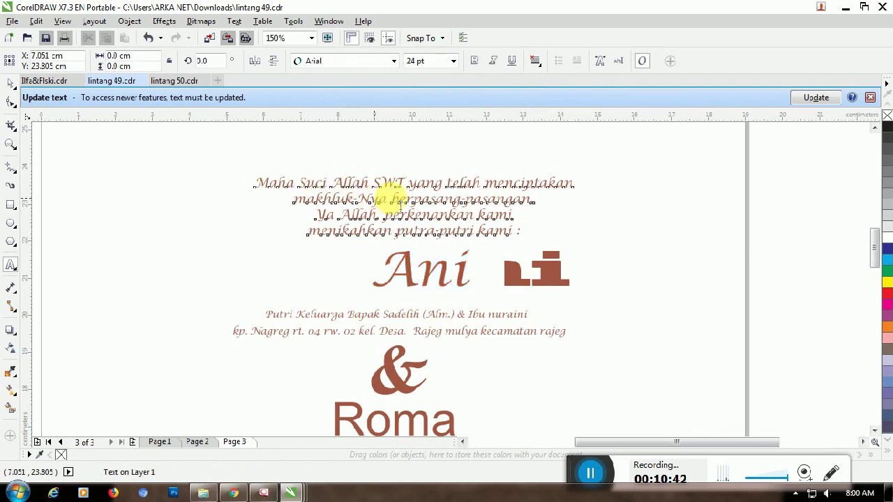
left_click(377, 199)
scroll(409, 226, "down", 1)
left_click_drag(875, 240, 877, 265)
scroll(575, 268, "up", 1)
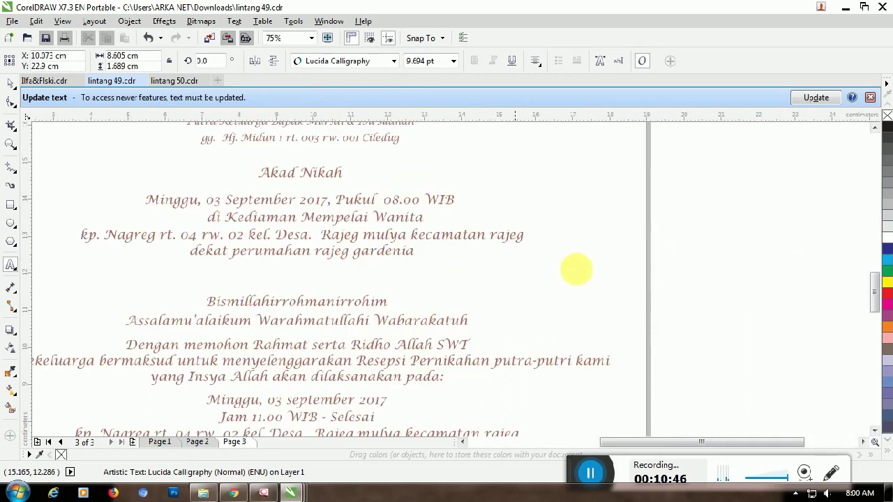
left_click_drag(876, 300, 877, 311)
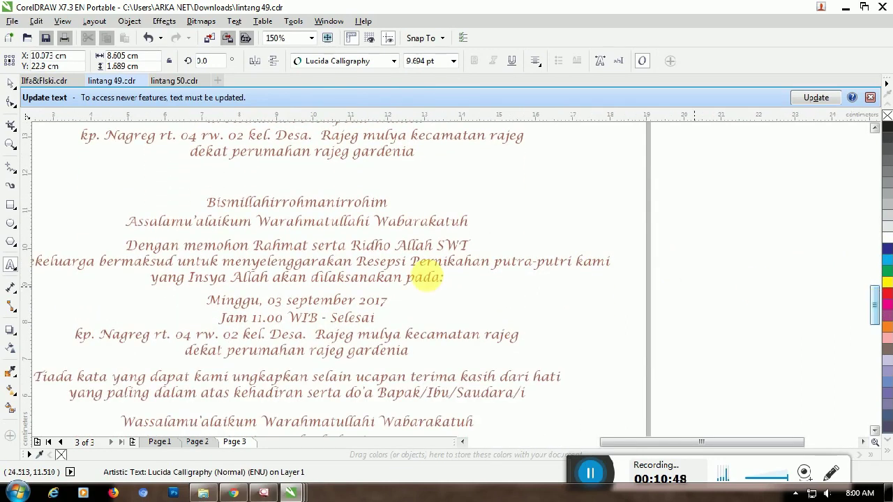
Step: Examine the reception date and venue wording and the parents' names at the end of page 3
left_click_drag(308, 305, 323, 335)
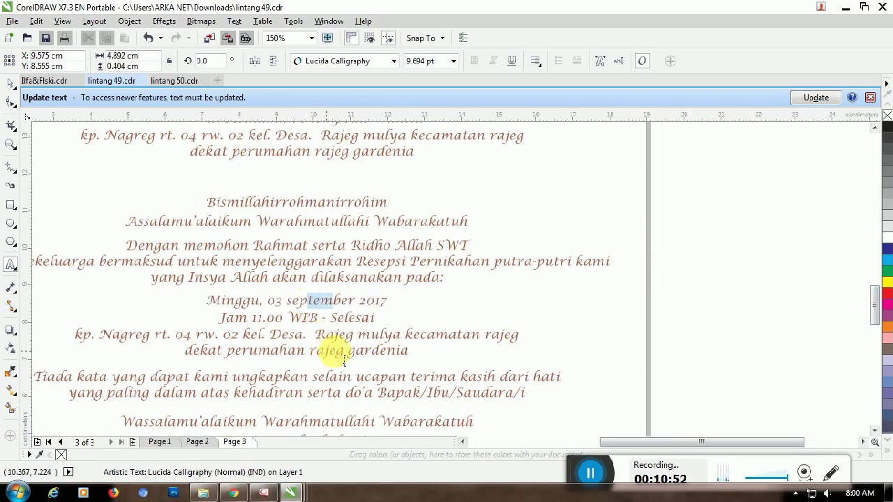
left_click_drag(875, 306, 873, 337)
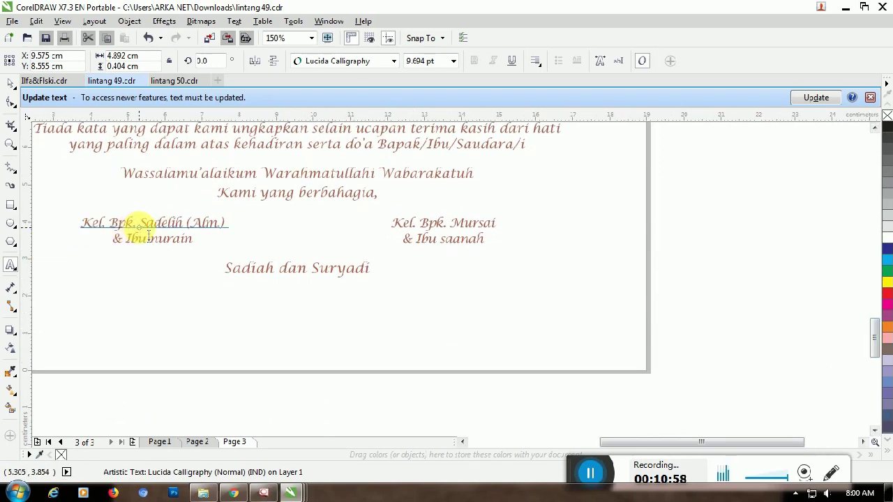
left_click_drag(140, 224, 183, 224)
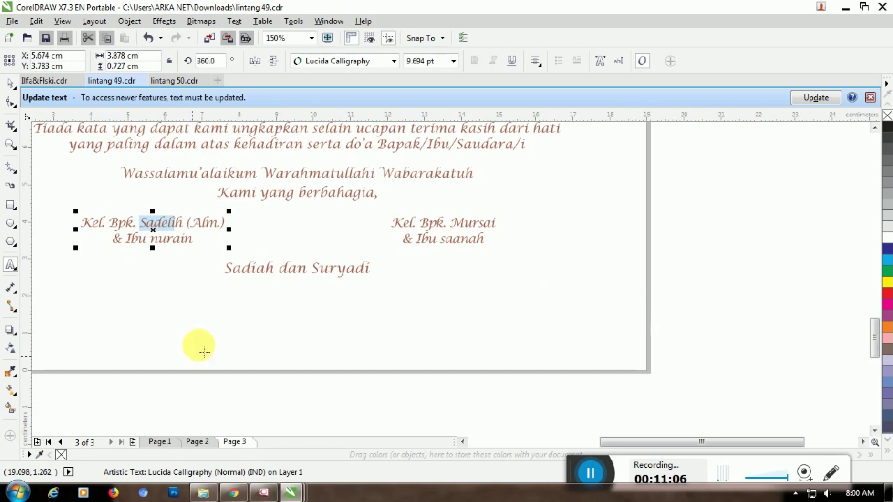
Step: Switch to lintang 50.cdr and examine page 1's recipient label, Undangan title and couple's names
left_click(176, 81)
left_click(270, 282)
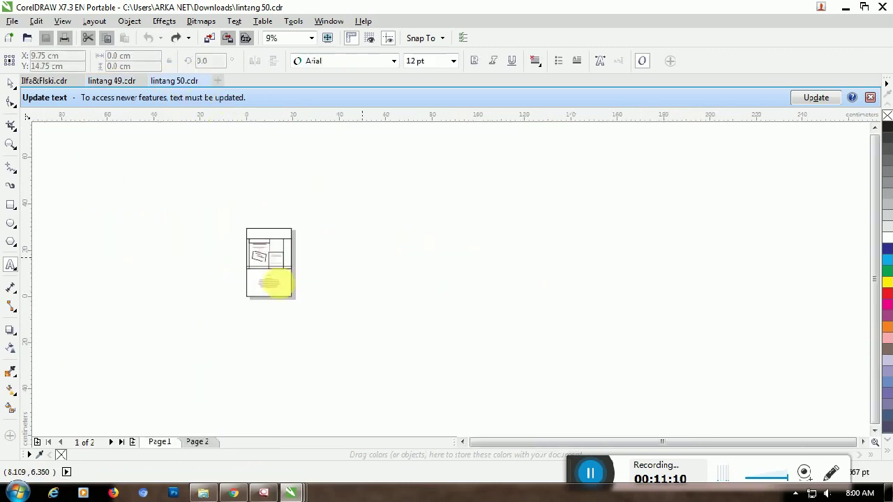
scroll(284, 293, "up", 5)
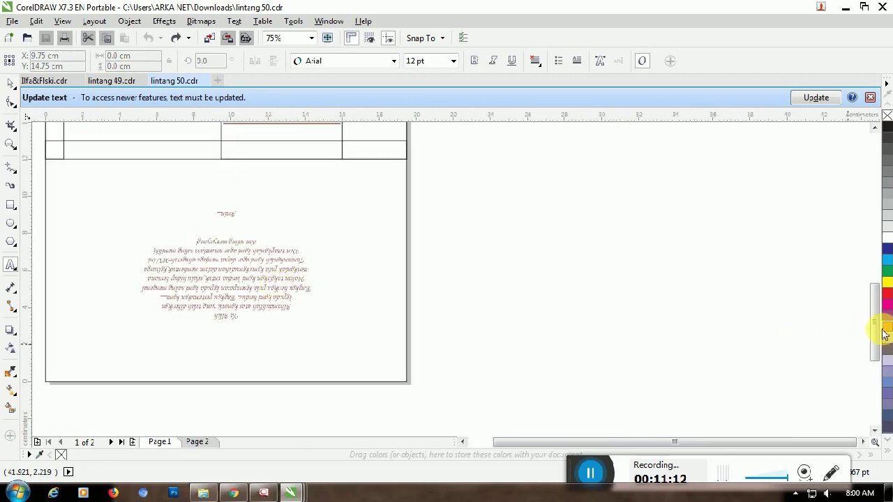
left_click_drag(878, 328, 877, 279)
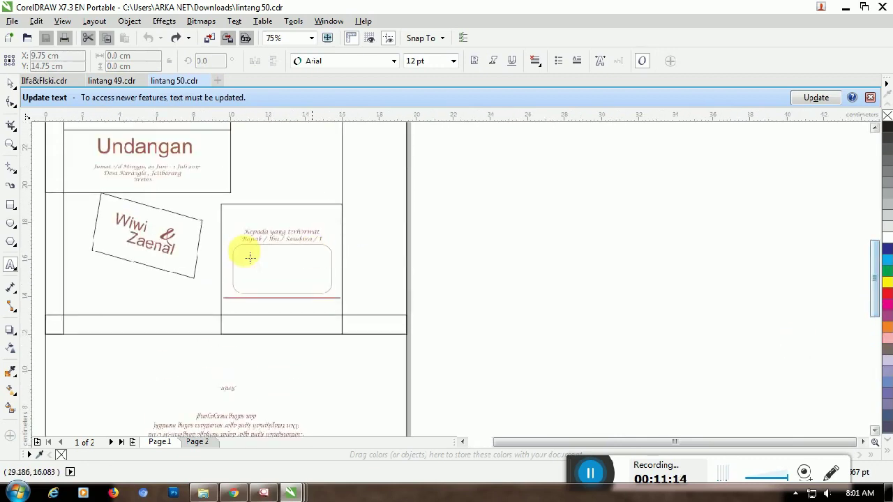
scroll(245, 253, "up", 2)
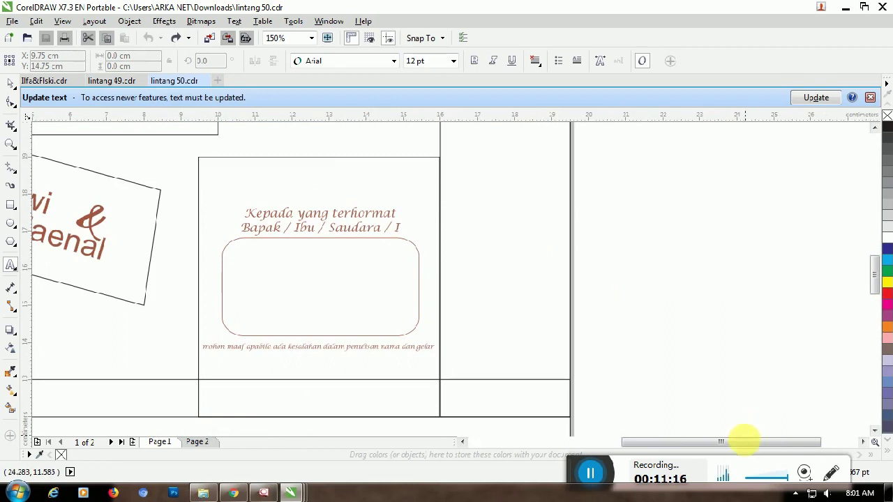
left_click_drag(743, 439, 733, 442)
scroll(355, 253, "up", 2)
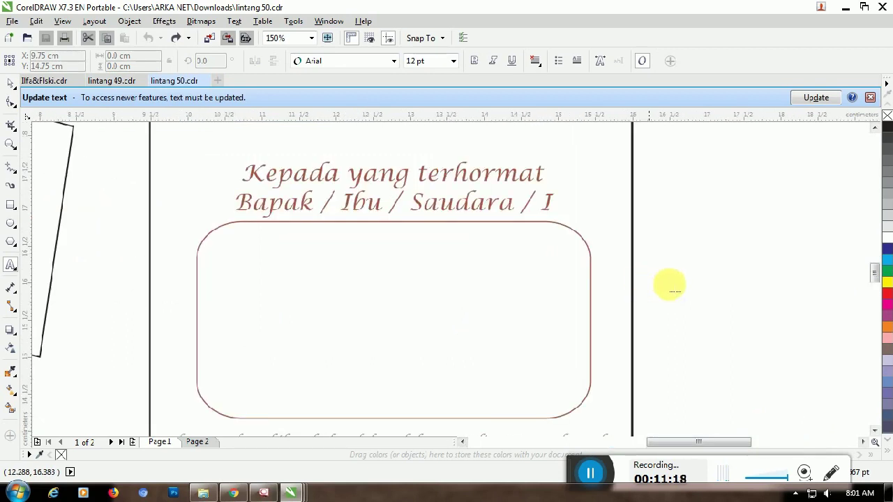
scroll(670, 284, "down", 2)
left_click_drag(877, 279, 879, 265)
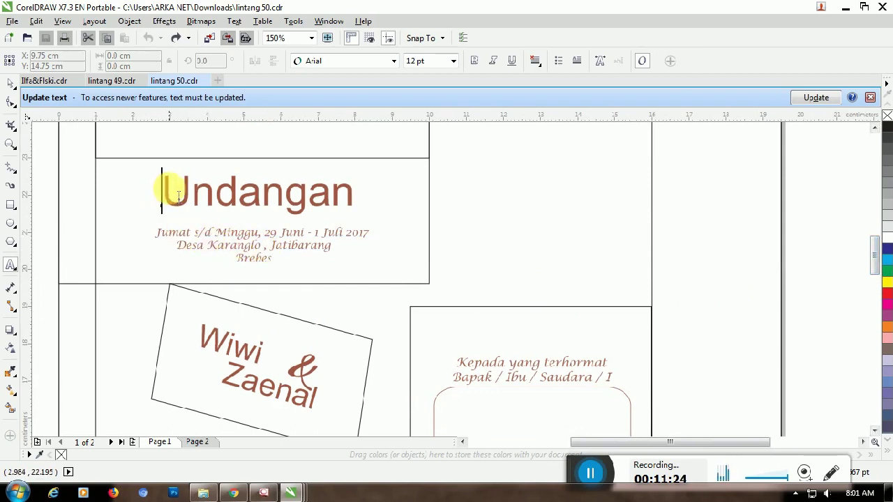
Step: Change the font of the Undangan title on page 1 to Brush Script MT
left_click_drag(174, 194, 379, 199)
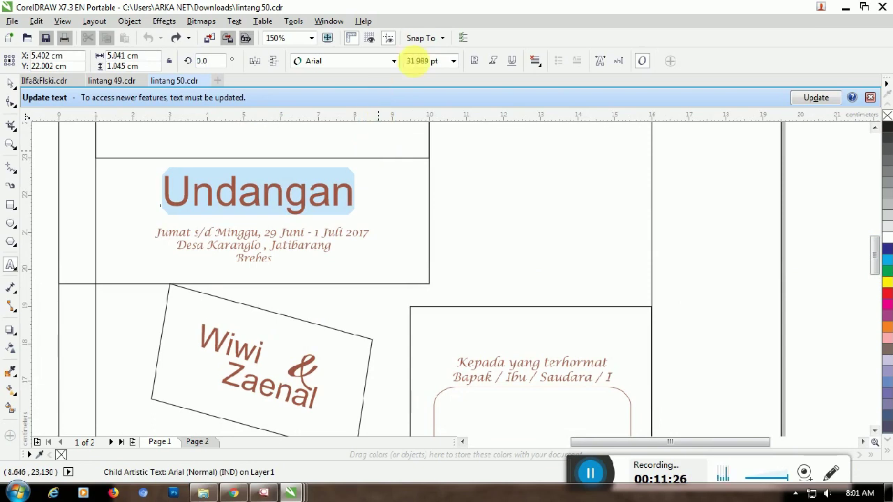
left_click(394, 61)
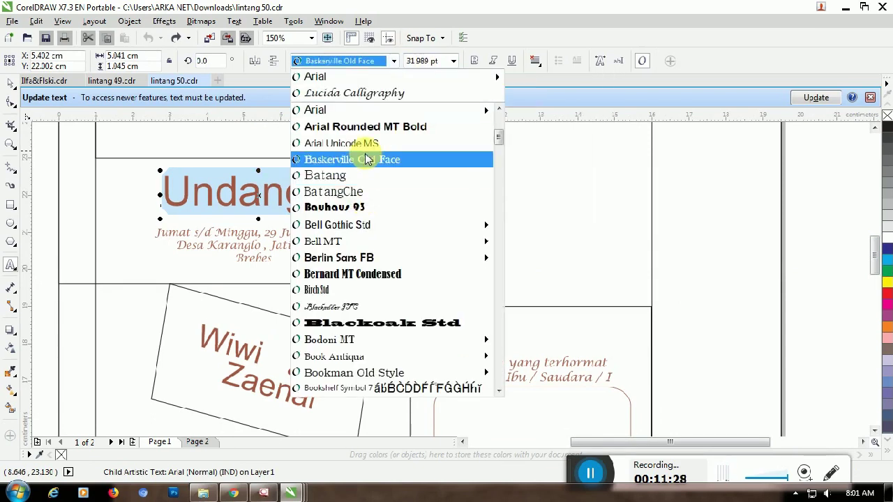
scroll(376, 346, "down", 3)
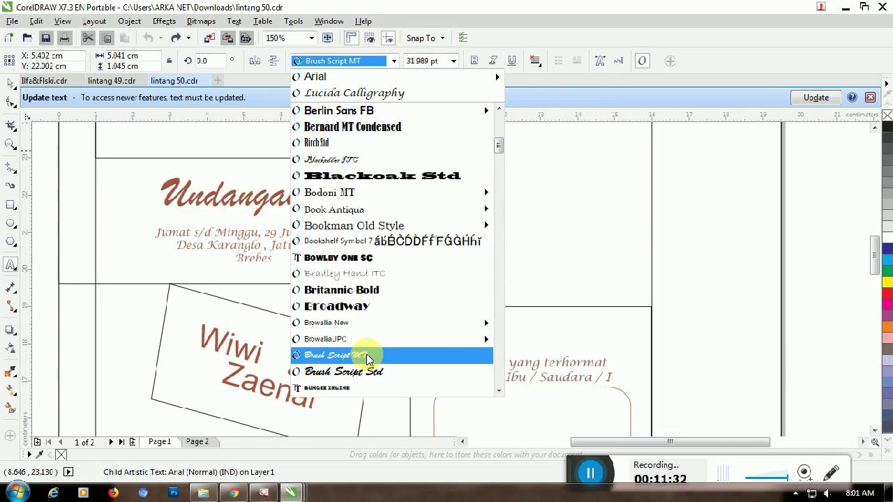
left_click(366, 355)
left_click_drag(310, 197, 373, 209)
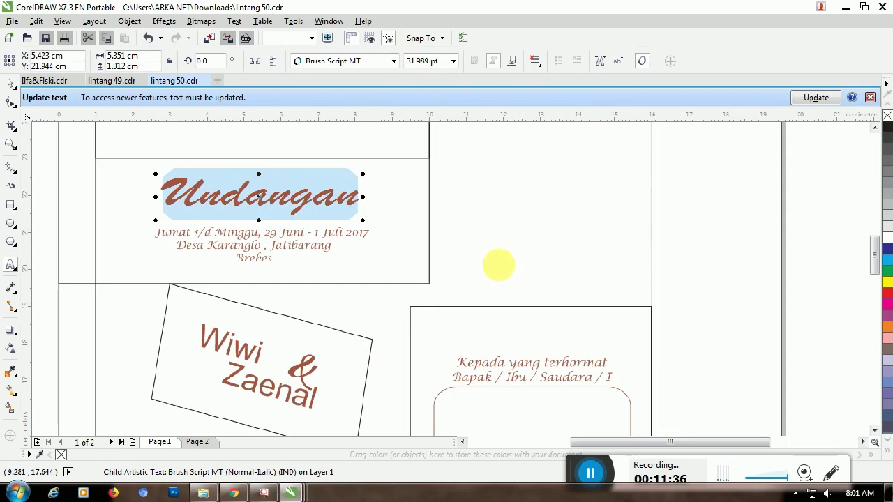
Step: Examine page 2 of lintang 50.cdr, from the couple's names and event details to the families' names
scroll(582, 293, "down", 2)
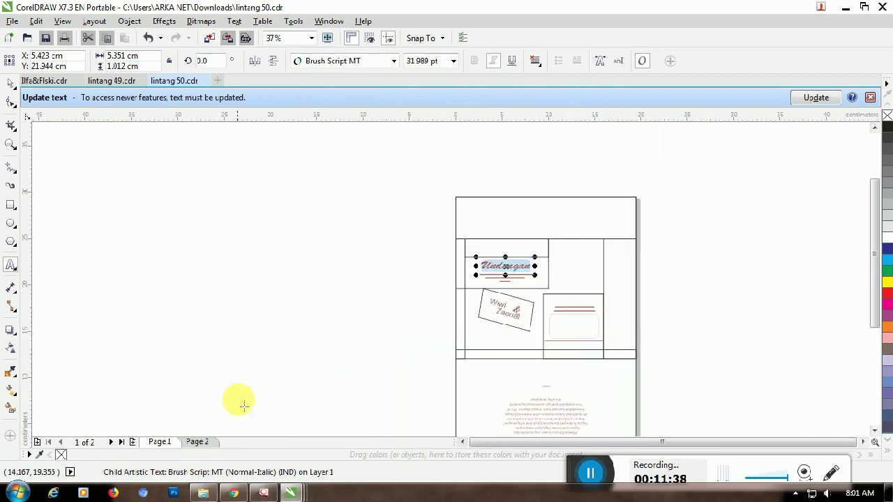
scroll(240, 413, "up", 3)
left_click(197, 442)
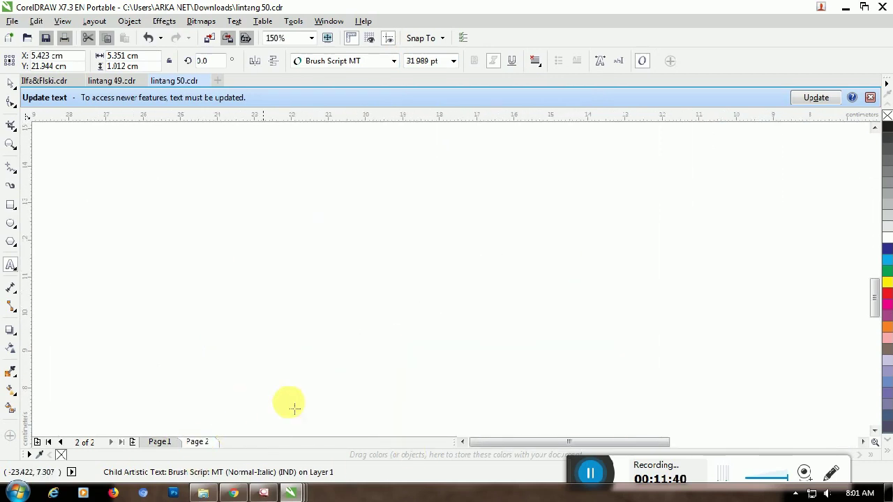
left_click_drag(511, 442, 621, 447)
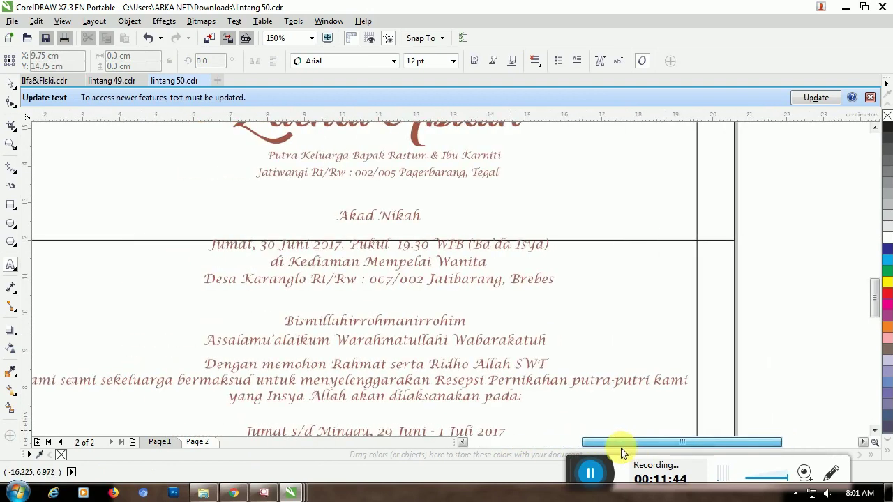
scroll(439, 352, "down", 1)
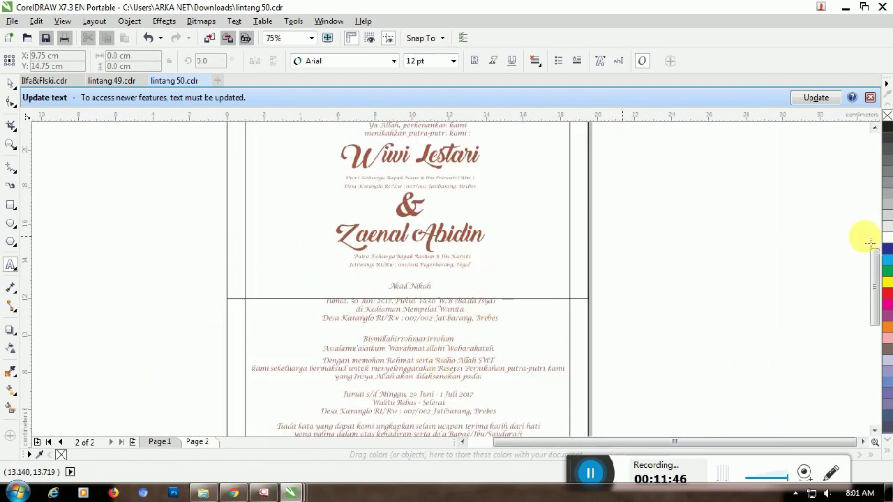
left_click_drag(874, 283, 873, 256)
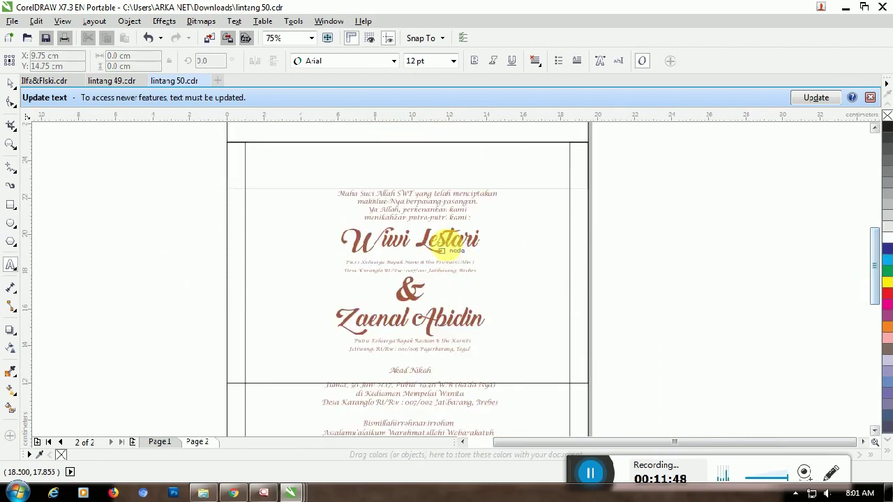
scroll(450, 313, "down", 1)
left_click_drag(875, 259, 875, 319)
scroll(572, 323, "up", 1)
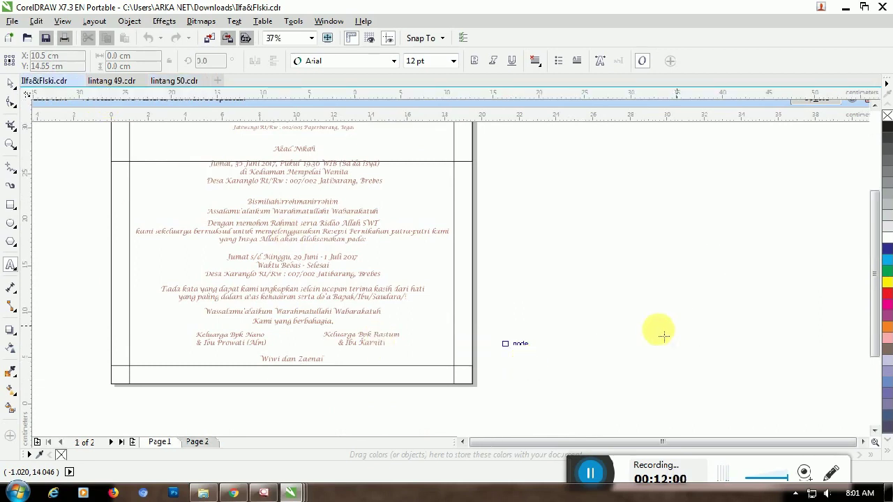
Step: Switch to the open invitation file named after its couple and examine page 1's cover, apology note, location map and verses
left_click(59, 80)
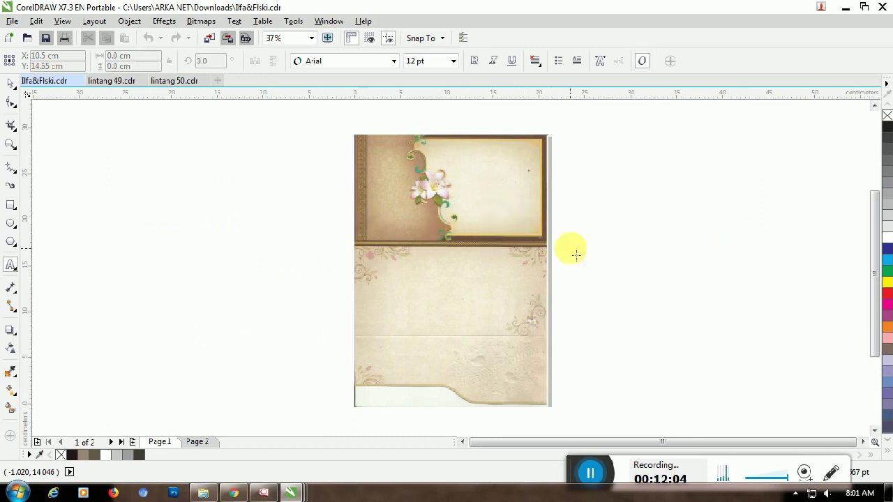
scroll(492, 231, "up", 3)
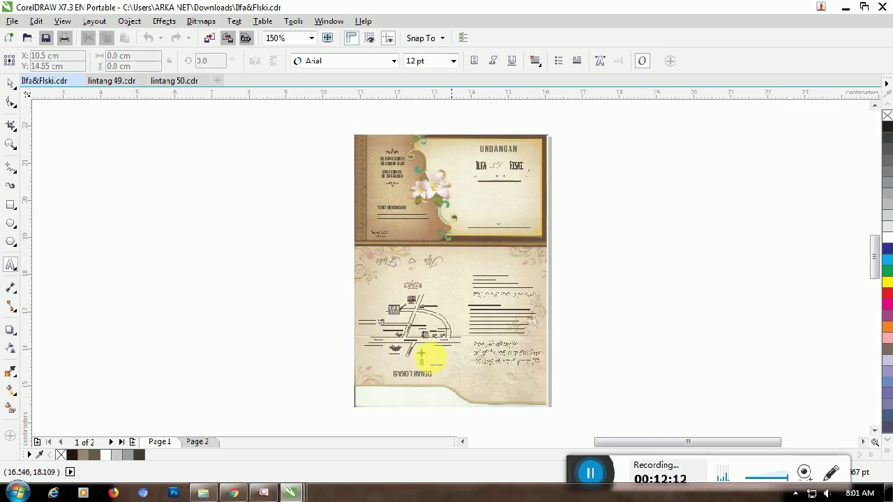
mouse_move(620, 442)
left_mouse_down()
mouse_move(613, 442)
mouse_move(630, 442)
mouse_move(581, 446)
mouse_move(607, 438)
left_mouse_up()
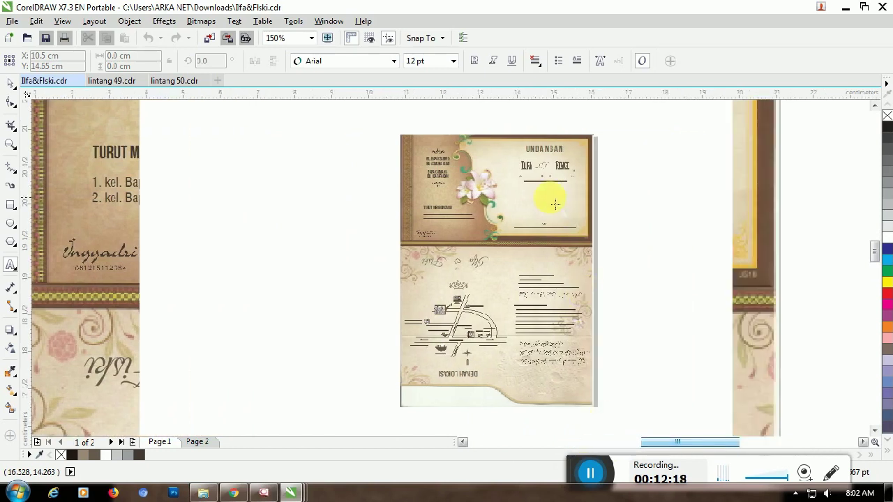
scroll(555, 203, "up", 2)
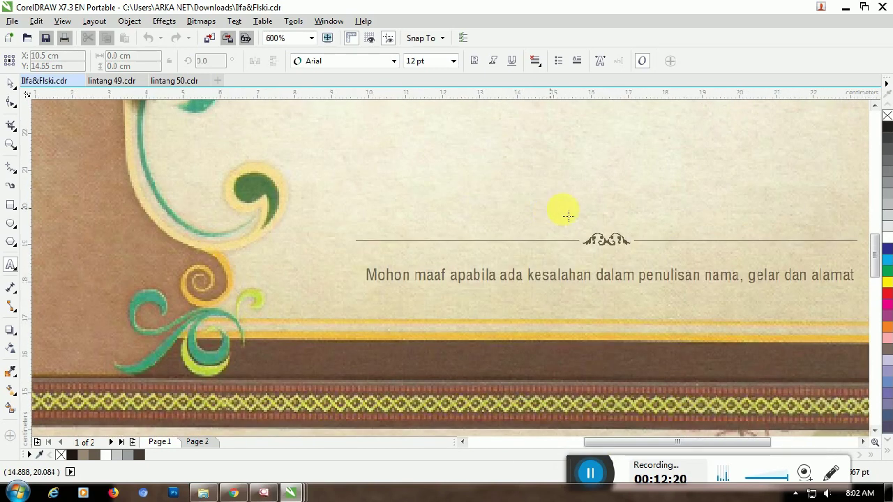
scroll(628, 279, "down", 1)
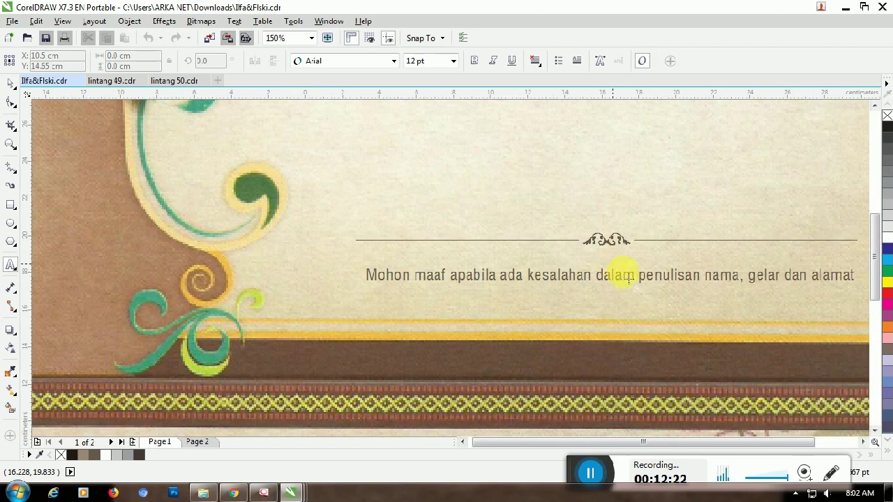
scroll(635, 328, "down", 2)
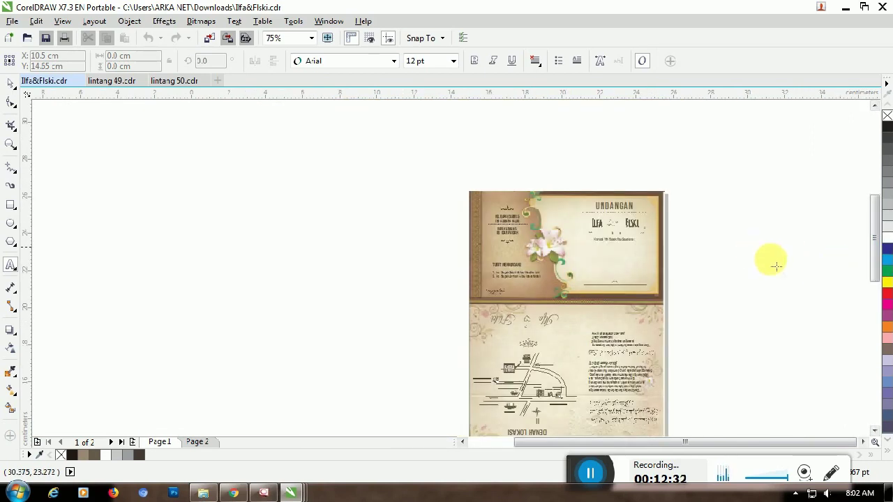
left_click_drag(878, 225, 877, 240)
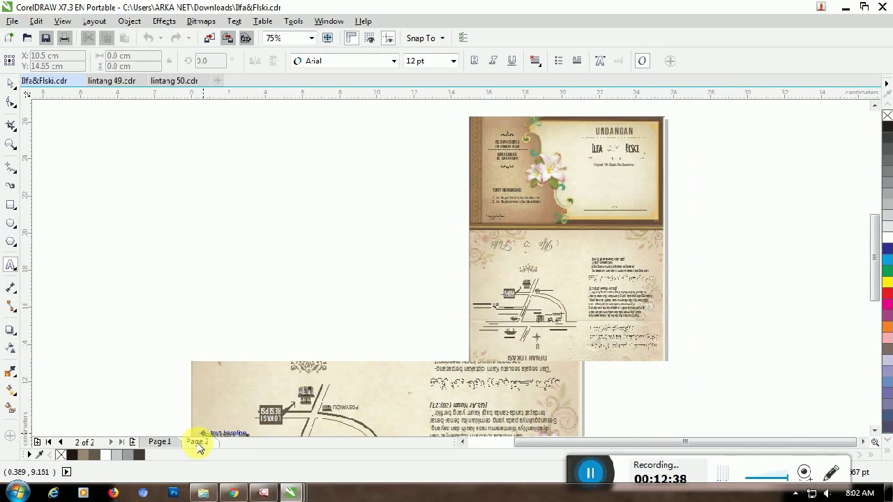
Step: Open page 2 and try to edit the opening text above the bride's name, cancelling the embedded font substitution
left_click(197, 443)
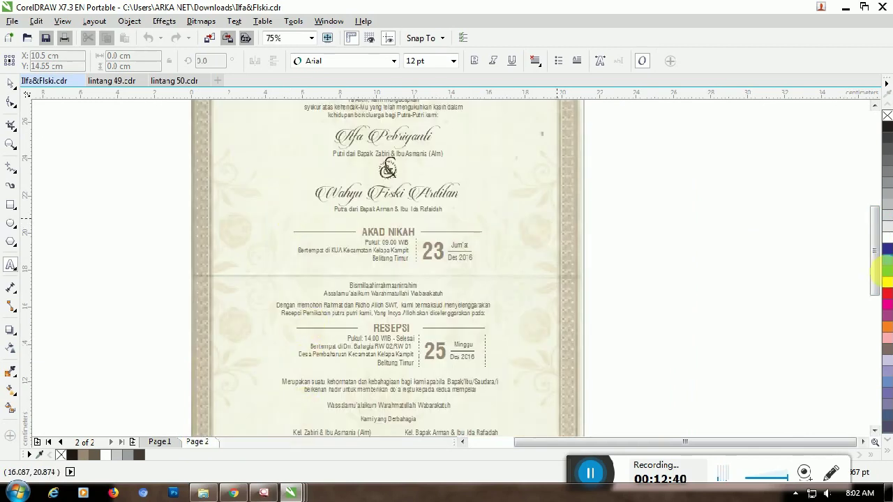
left_click_drag(872, 286, 872, 245)
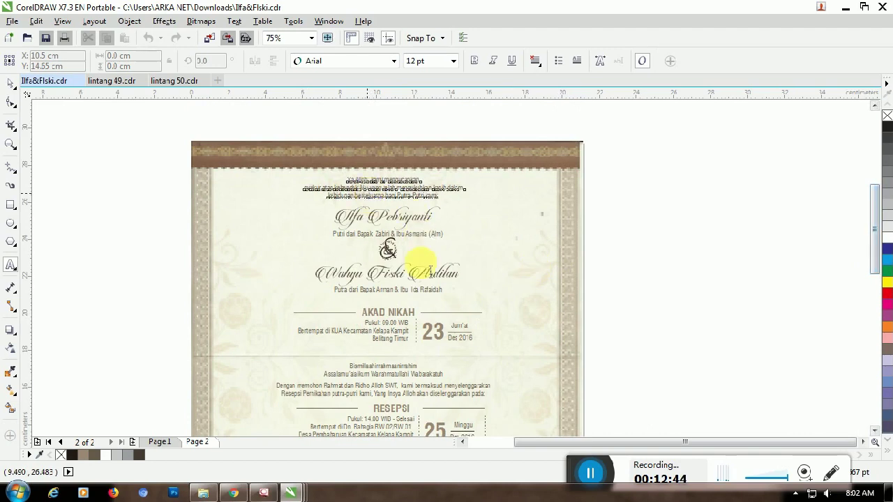
left_click(460, 327)
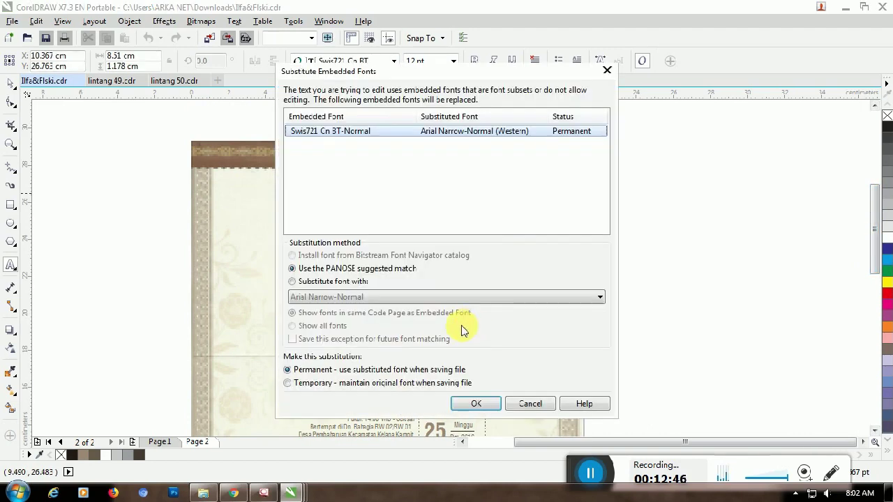
left_click(530, 404)
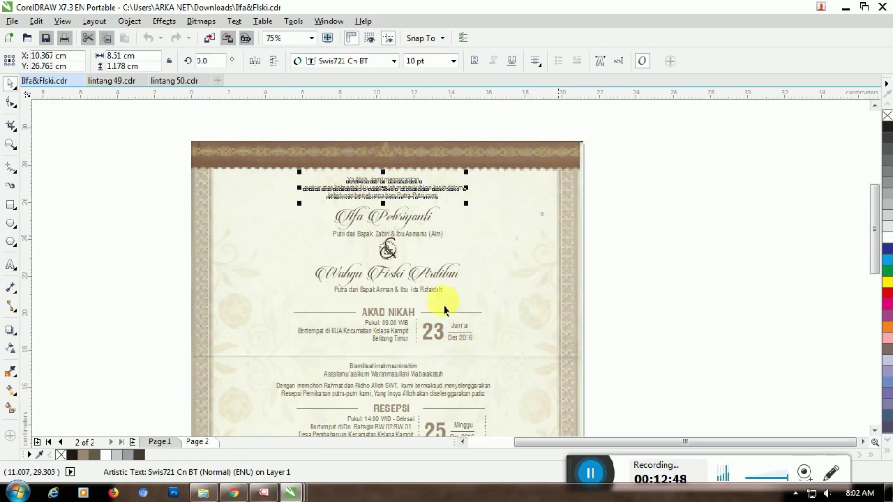
Step: Delete the decorative background bitmap from page 2, undo the deletion once, and delete the bitmap again
left_click(544, 210)
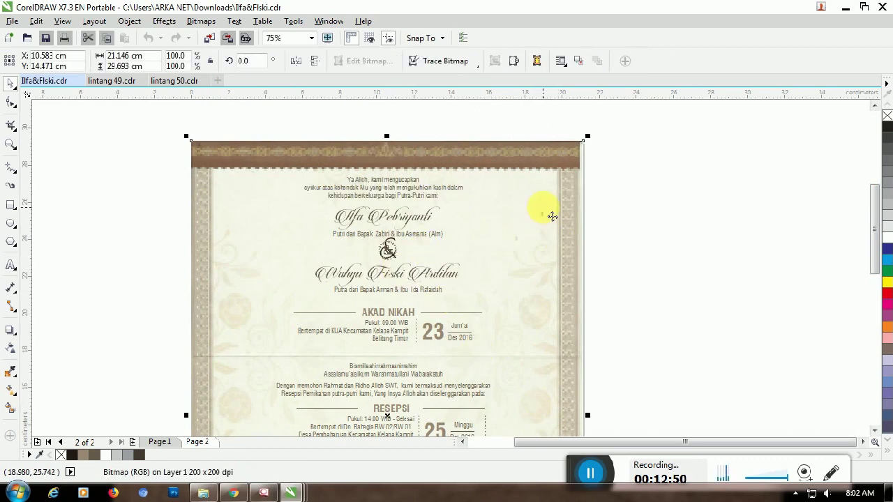
key("Delete")
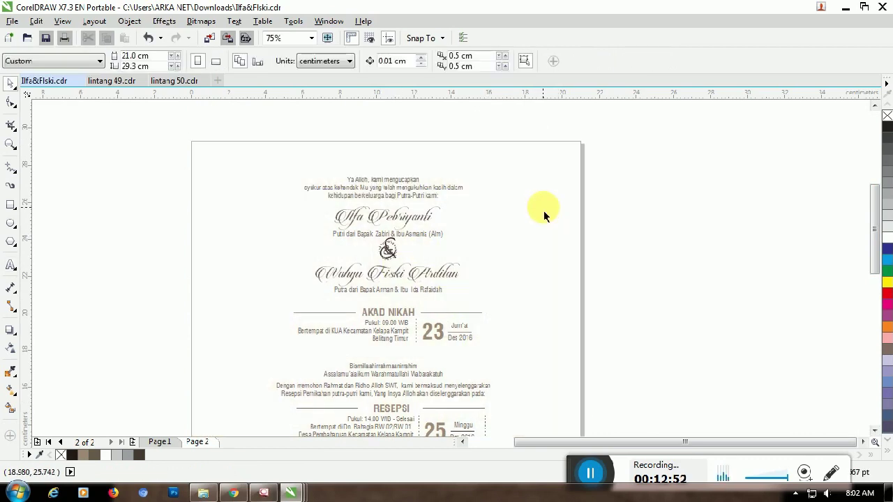
key("ctrl+z")
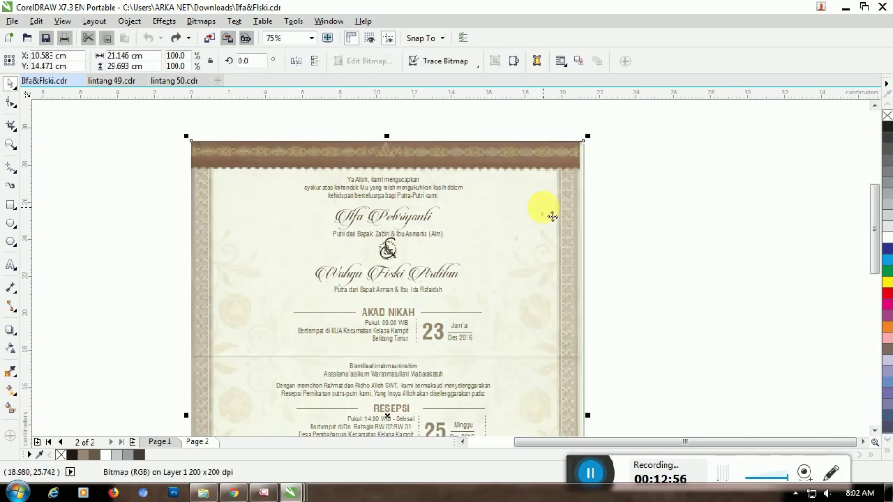
key("Delete")
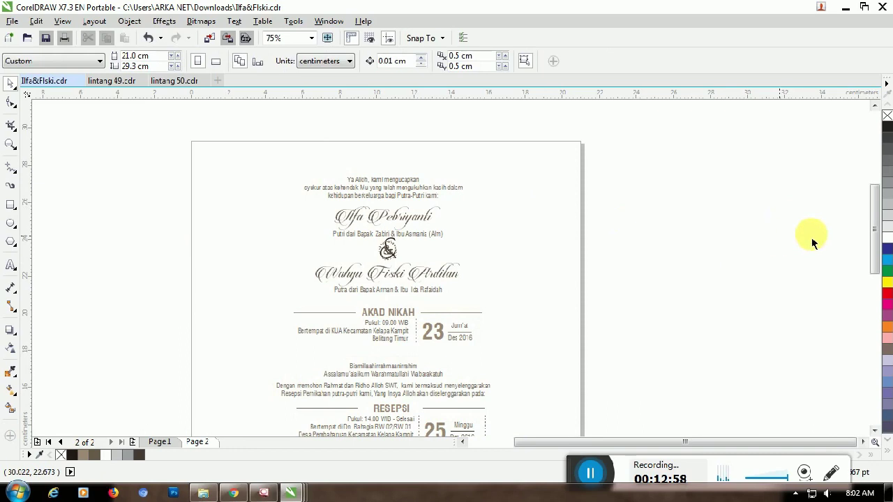
left_click_drag(874, 240, 872, 303)
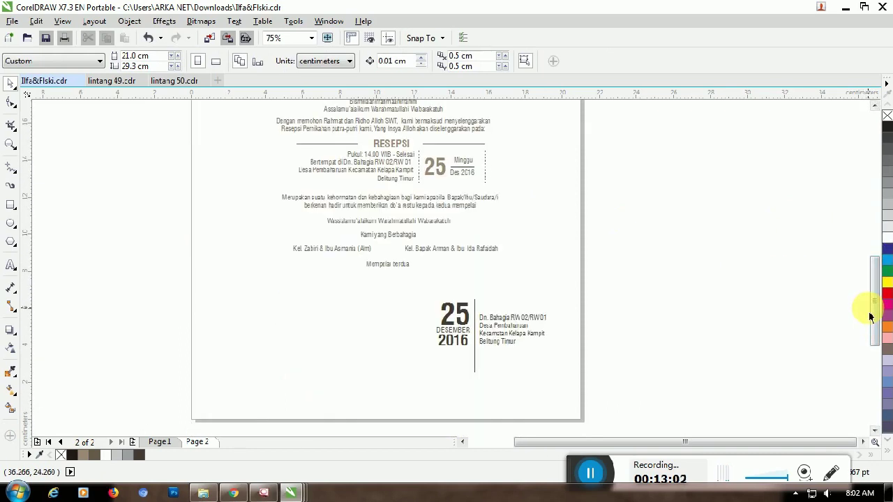
Step: Restore the decorative background bitmap on page 2 and delete it again
key("ctrl+z")
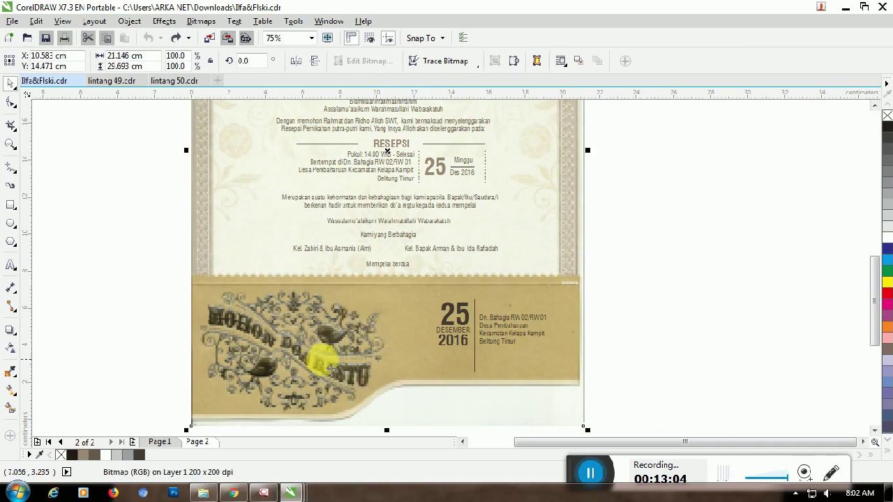
key("Delete")
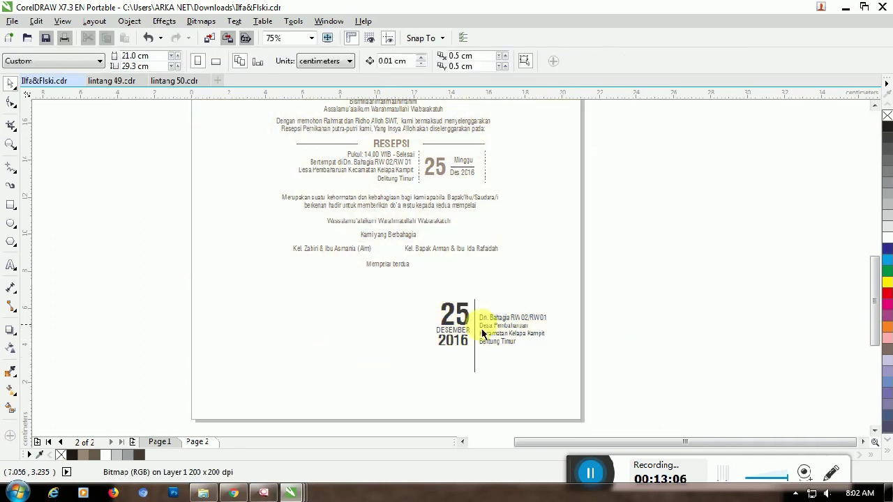
left_click(457, 341)
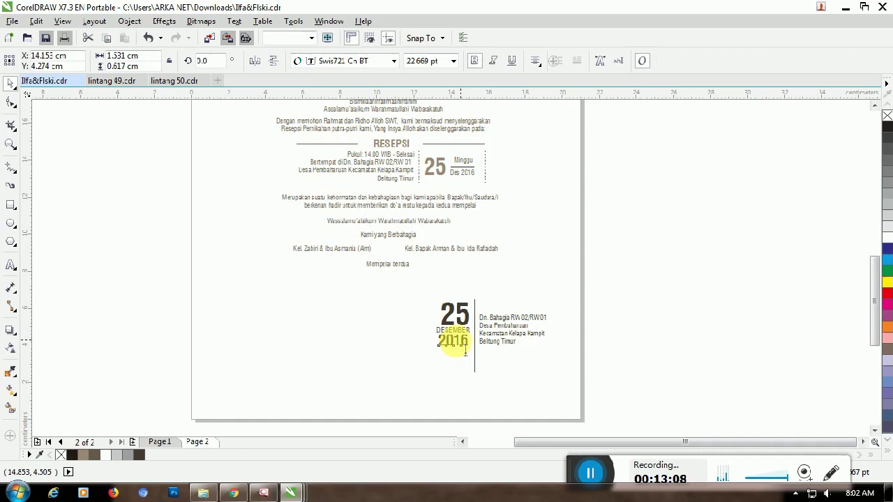
double_click(453, 341)
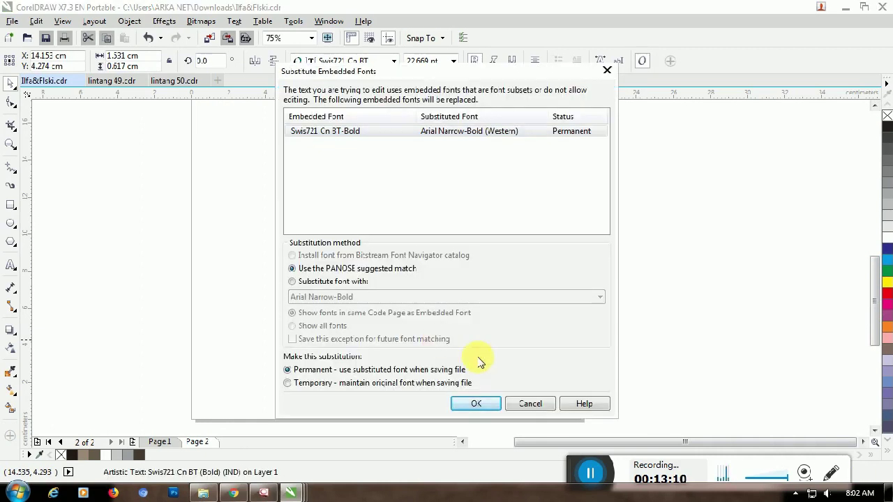
left_click(524, 405)
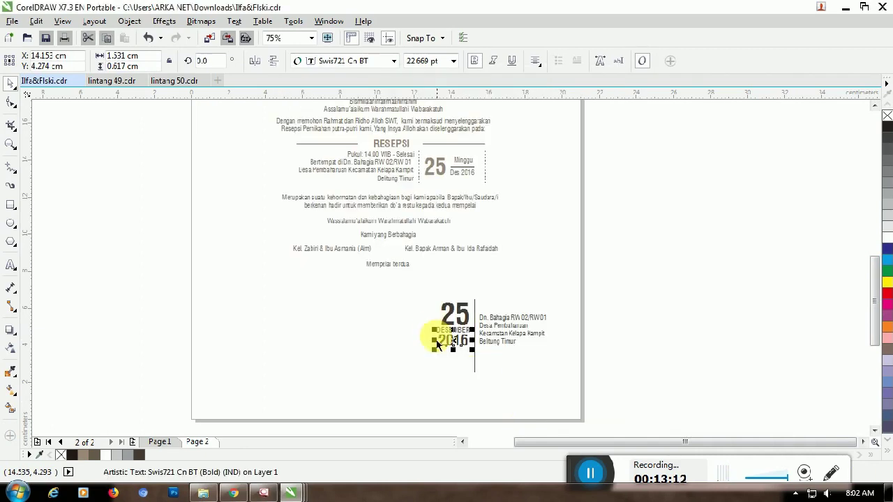
key("ctrl+a")
left_click(471, 349)
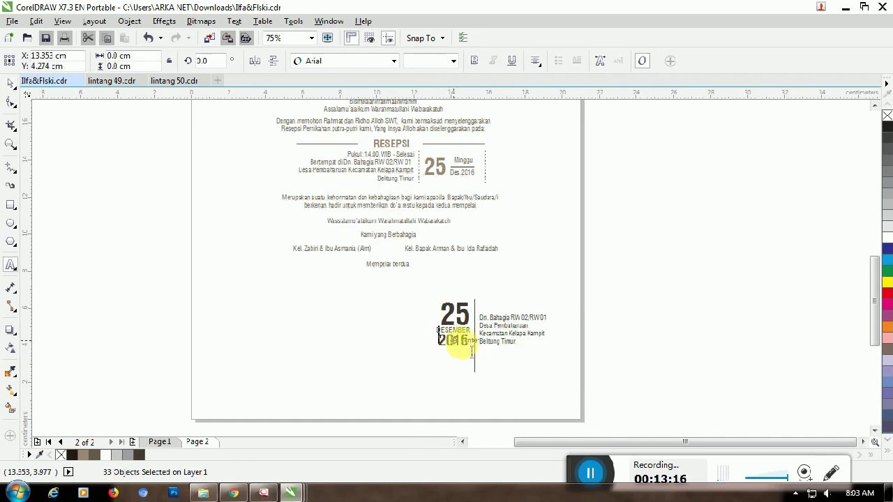
left_click(450, 347)
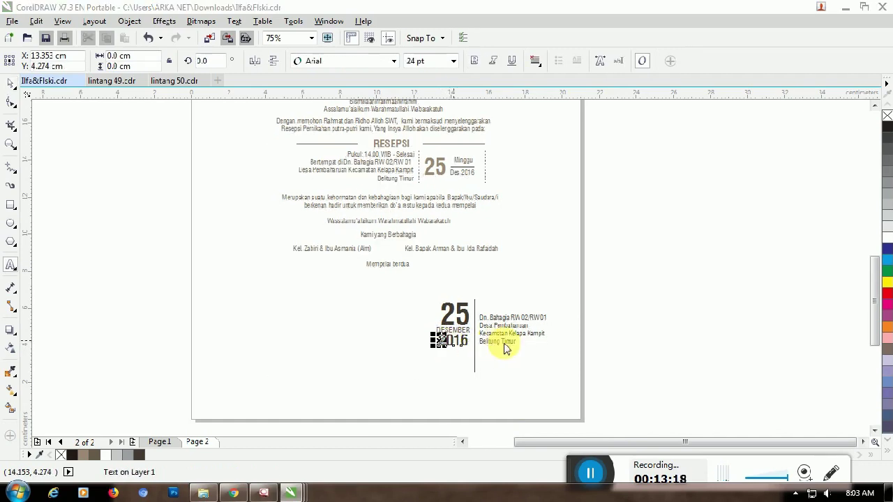
left_click(545, 406)
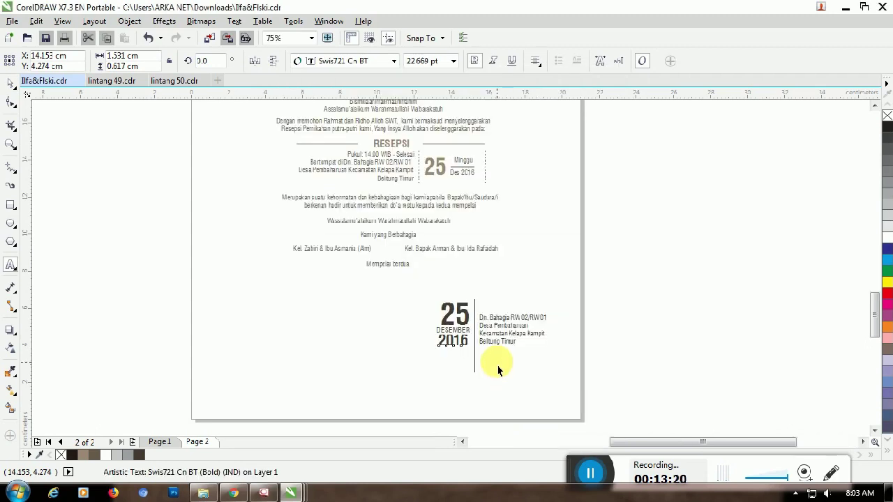
scroll(475, 352, "up", 4)
left_click(380, 286)
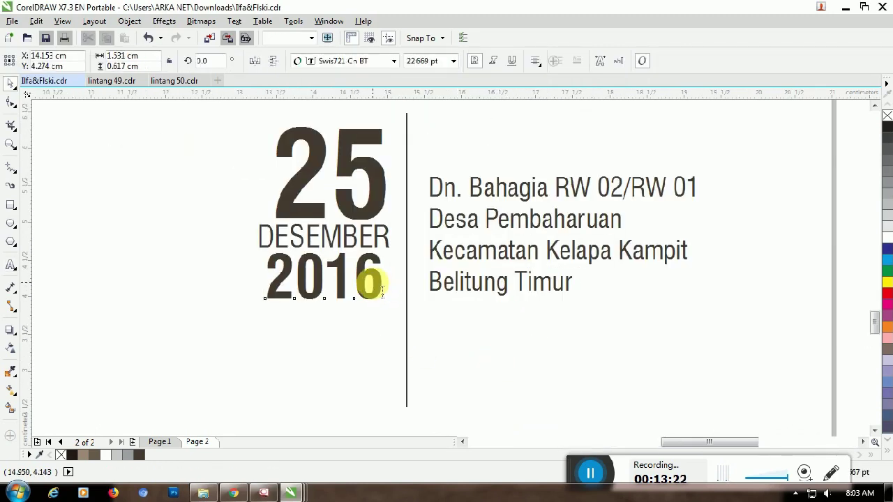
double_click(370, 284)
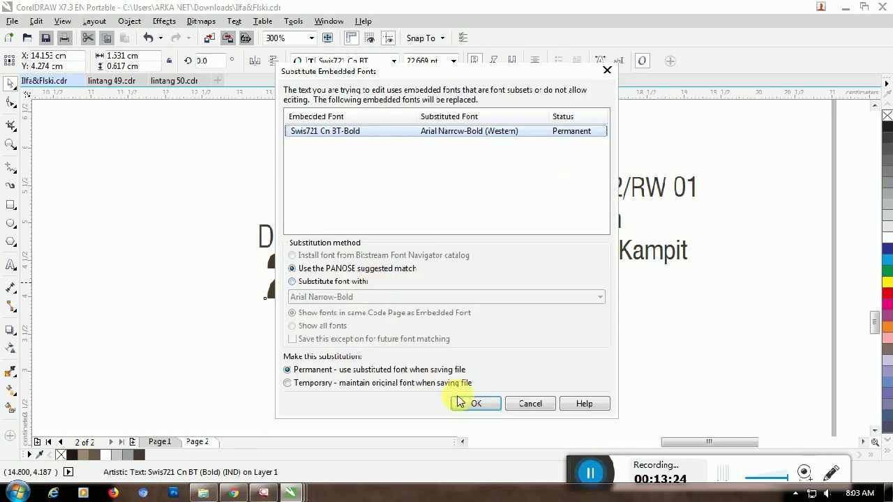
left_click(530, 406)
right_click(370, 286)
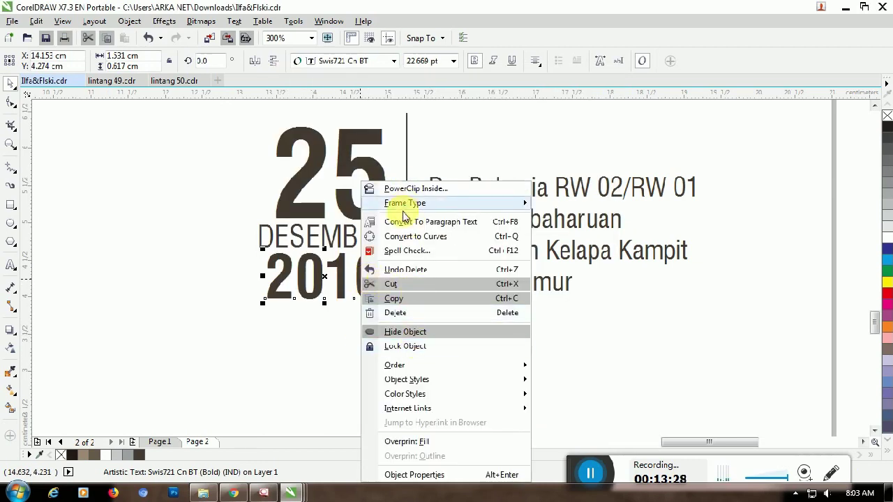
left_click(305, 283)
left_click_drag(298, 281, 325, 301)
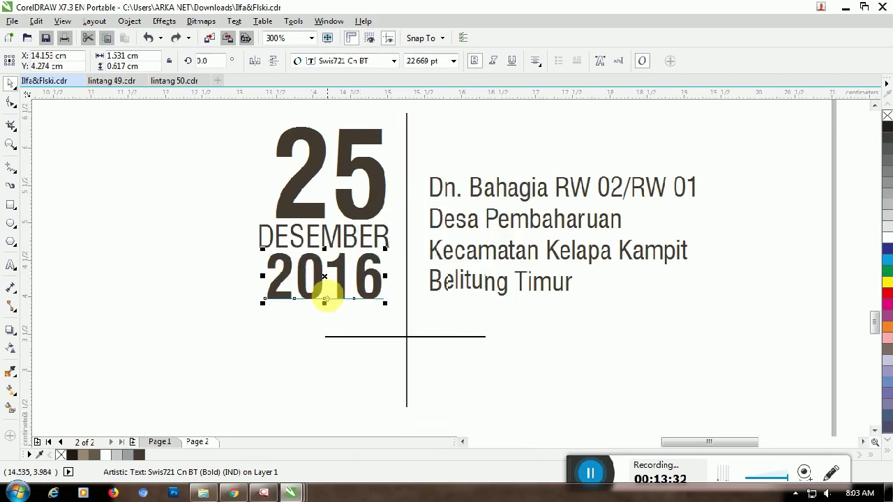
right_click(365, 282)
left_click(351, 286)
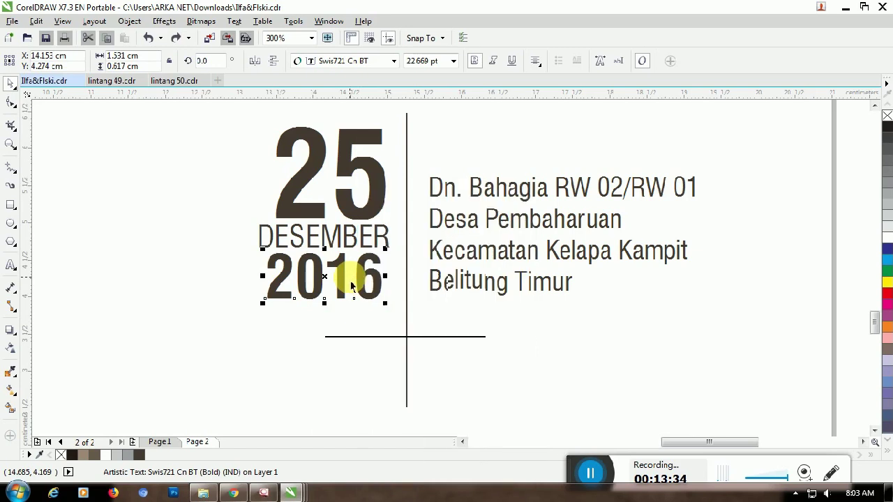
Step: Open the 2016 year text for editing, permanently substitute its embedded font with Arial Narrow-Bold, and change the year to 1945
left_click(351, 282)
double_click(338, 278)
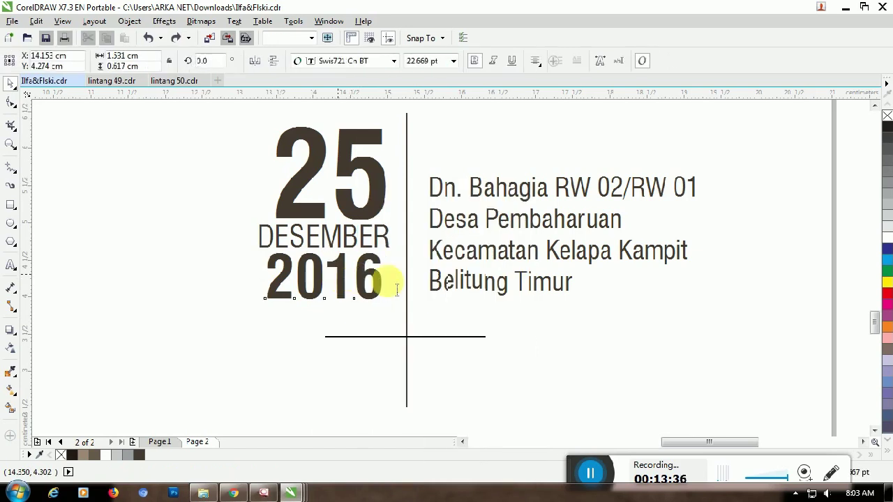
left_click(365, 284)
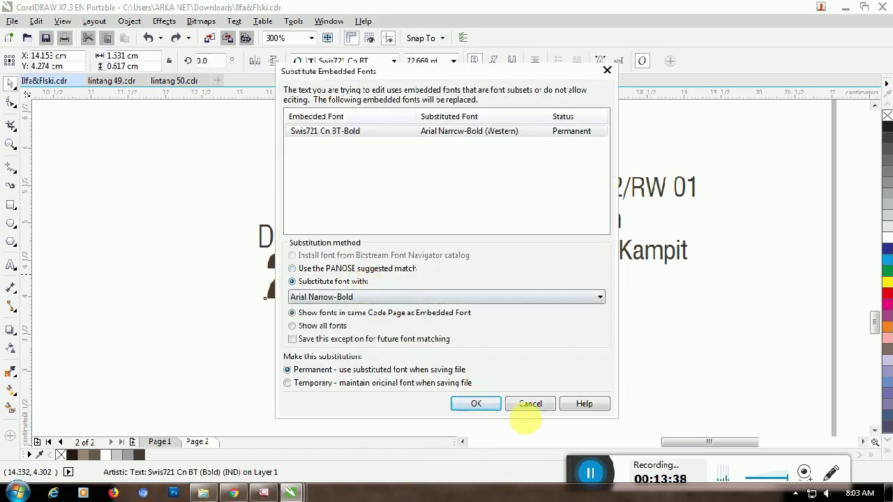
left_click(475, 404)
left_click_drag(325, 279, 398, 251)
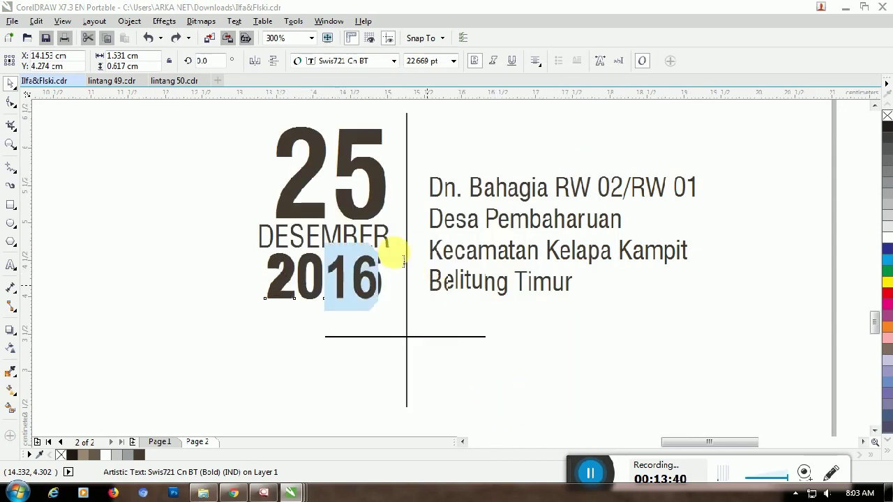
left_click(383, 284)
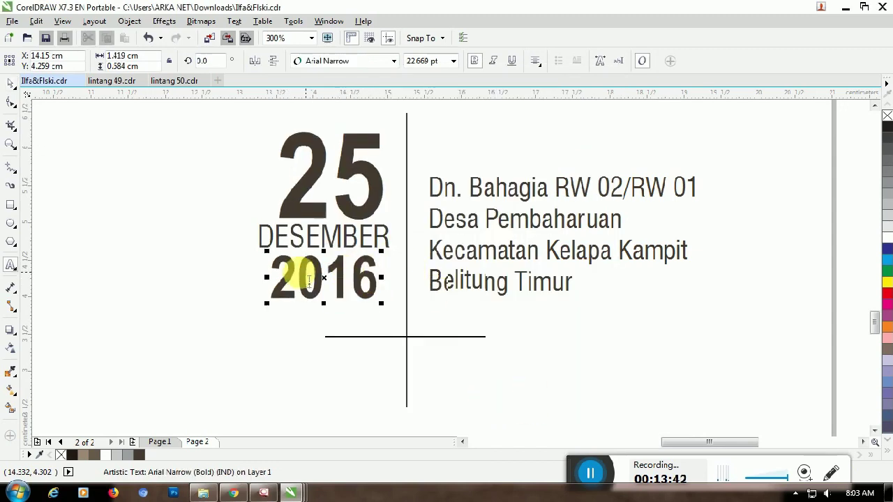
left_click_drag(272, 279, 392, 282)
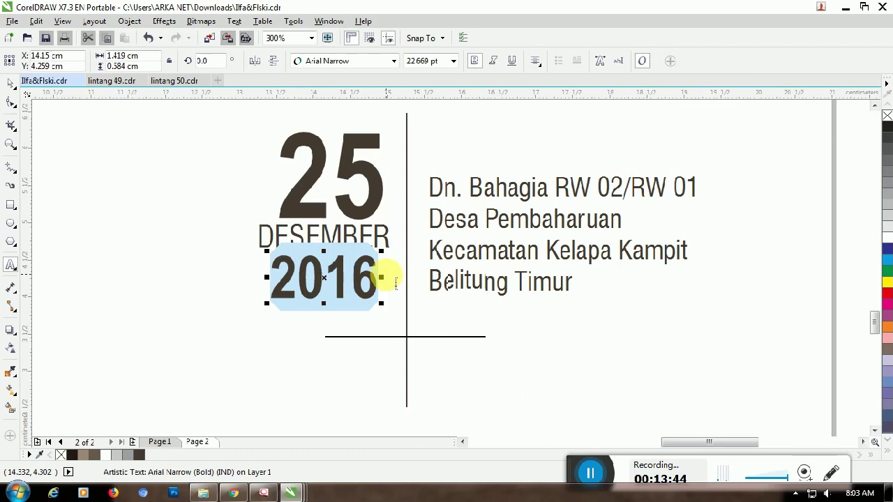
type("1945")
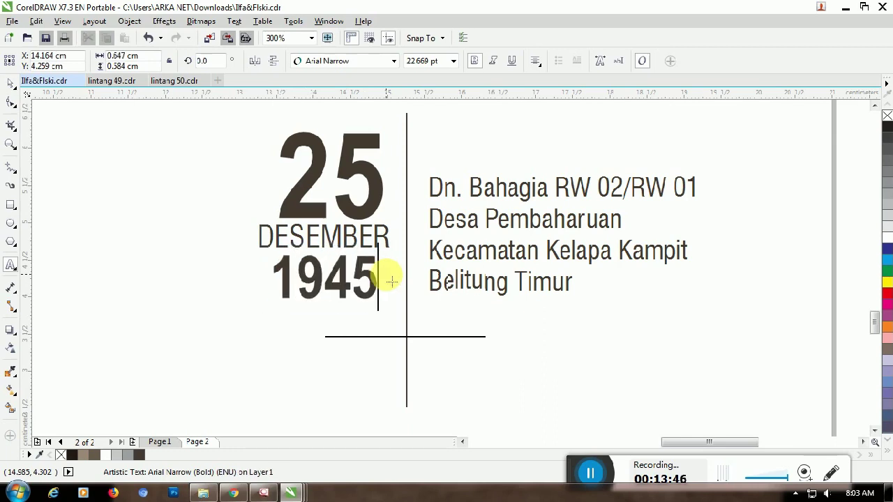
Step: Permanently substitute the address block's font with Arial Narrow-Normal and delete its text from the first line's second word into the last line
left_click(461, 190)
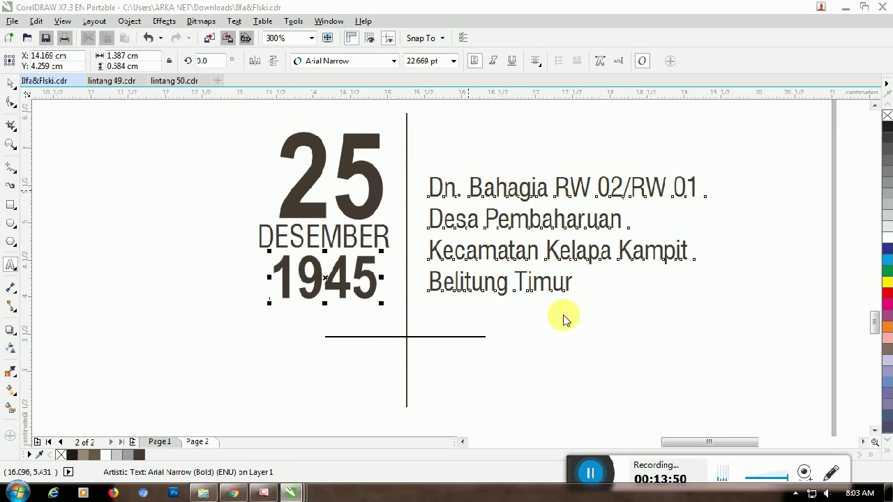
left_click(564, 316)
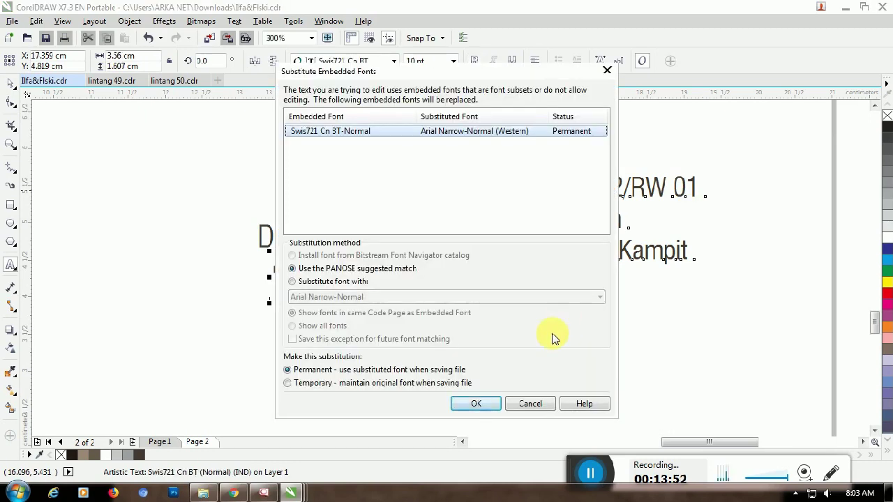
left_click(470, 408)
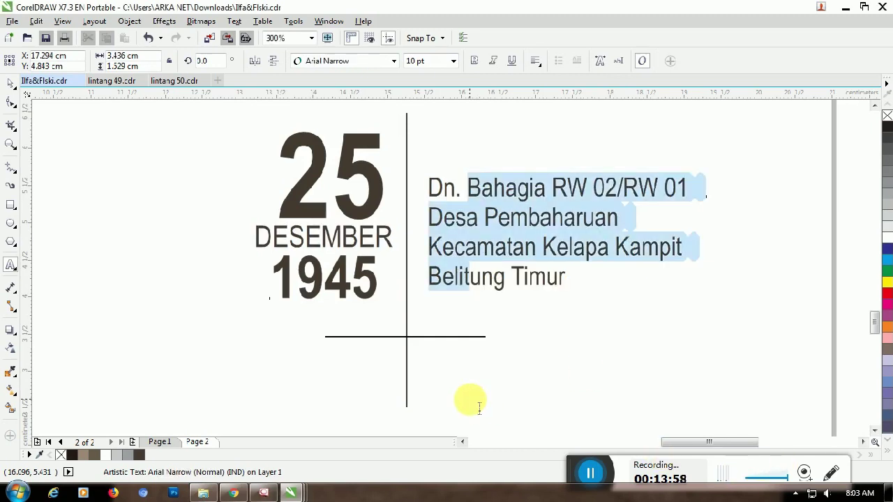
key("Delete")
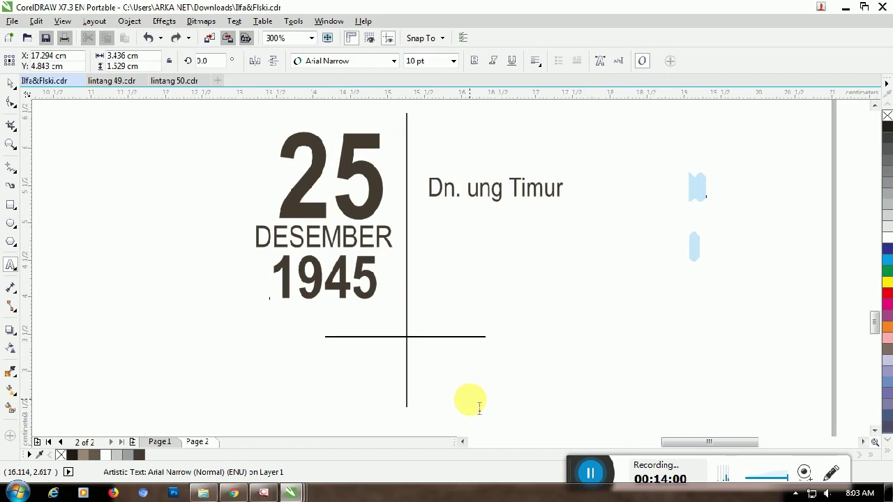
left_click(769, 342)
left_click(739, 396)
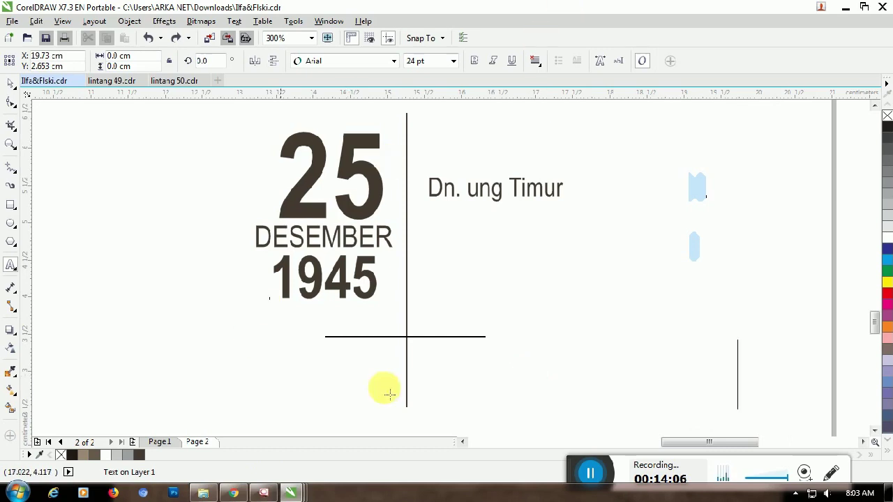
left_click_drag(576, 466, 390, 244)
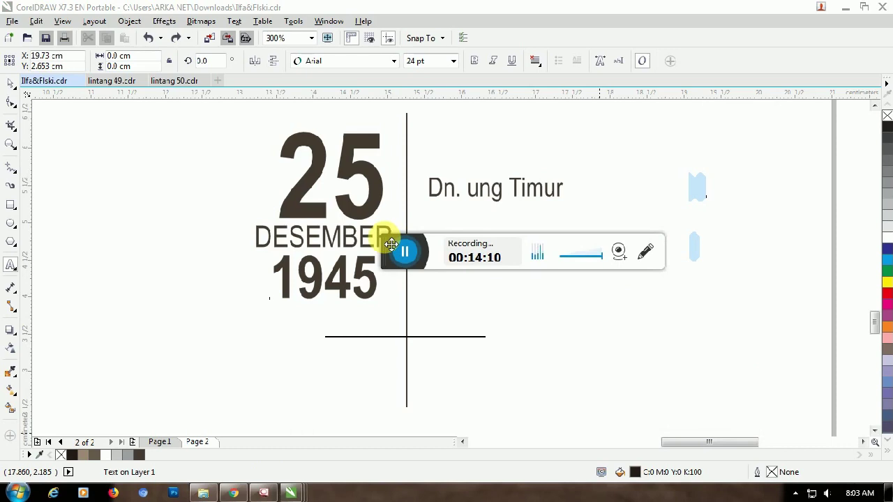